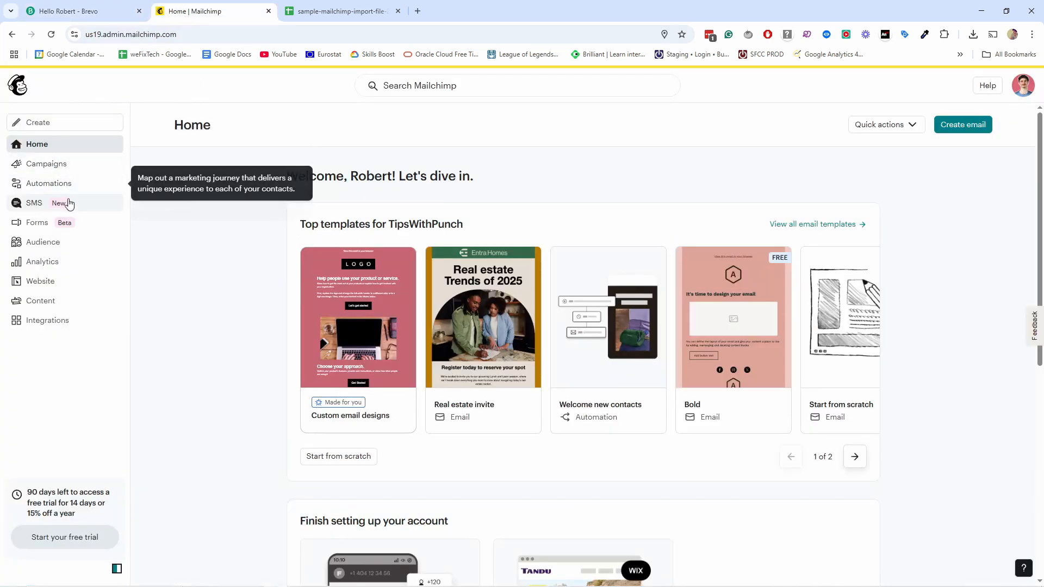
Step: Start a new segment from the audience's Segments page, briefly trying an Email engagement filter
{"action": "left_click", "coordinate": [58, 248]}
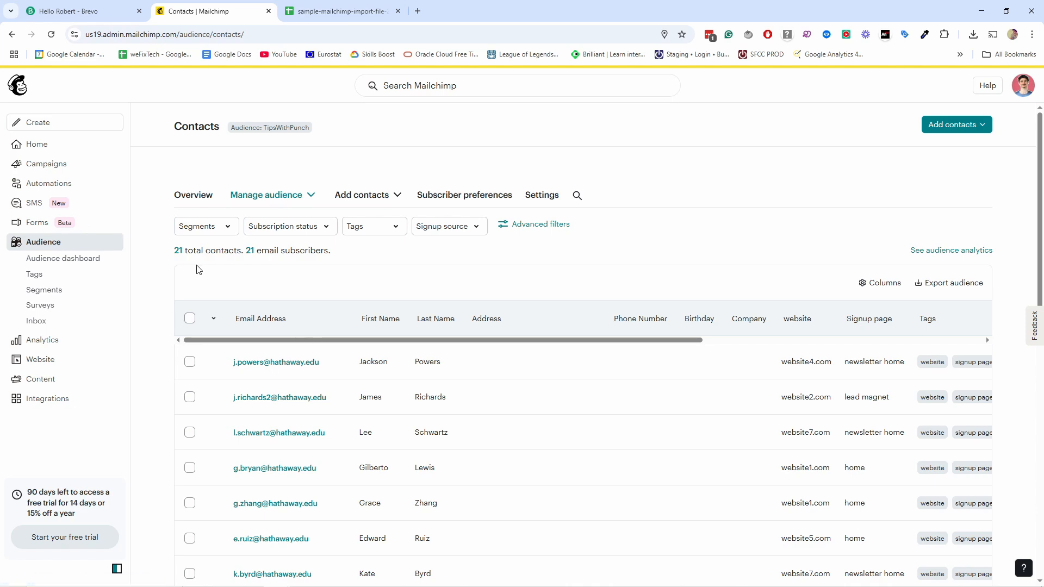
{"action": "left_click", "coordinate": [50, 289]}
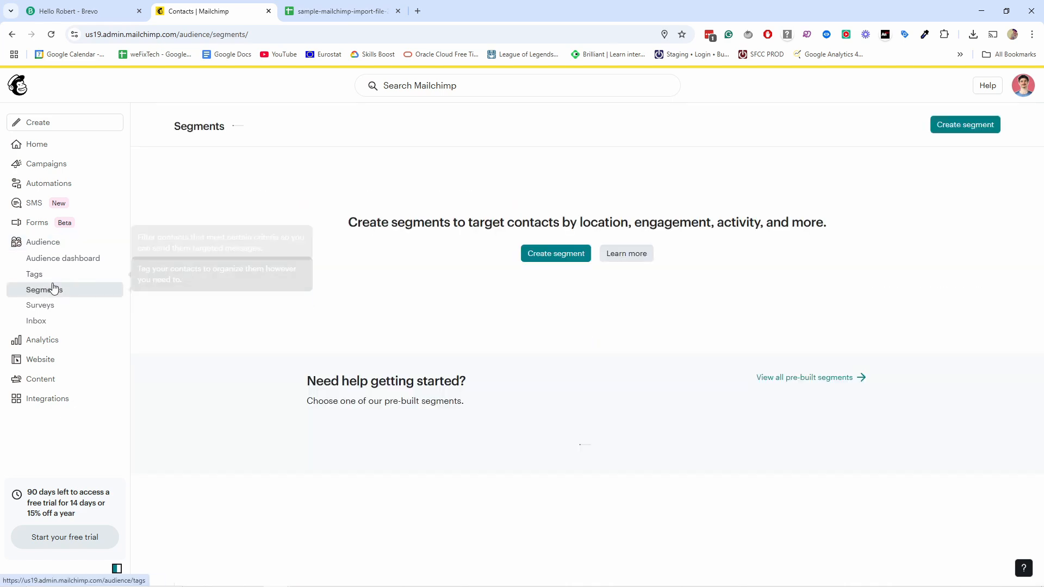
{"action": "left_click", "coordinate": [547, 254]}
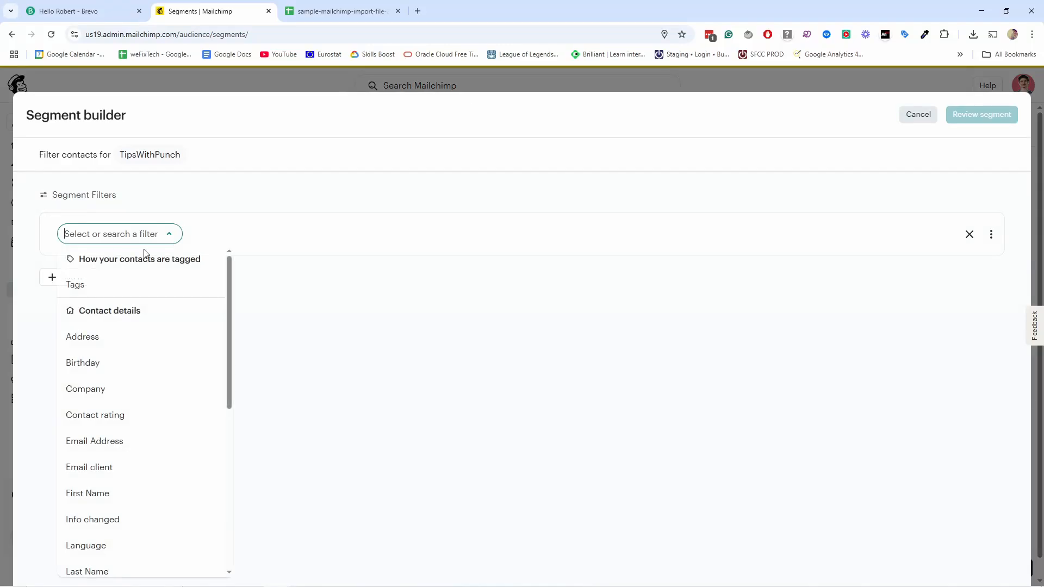
{"action": "type", "text": "eng"}
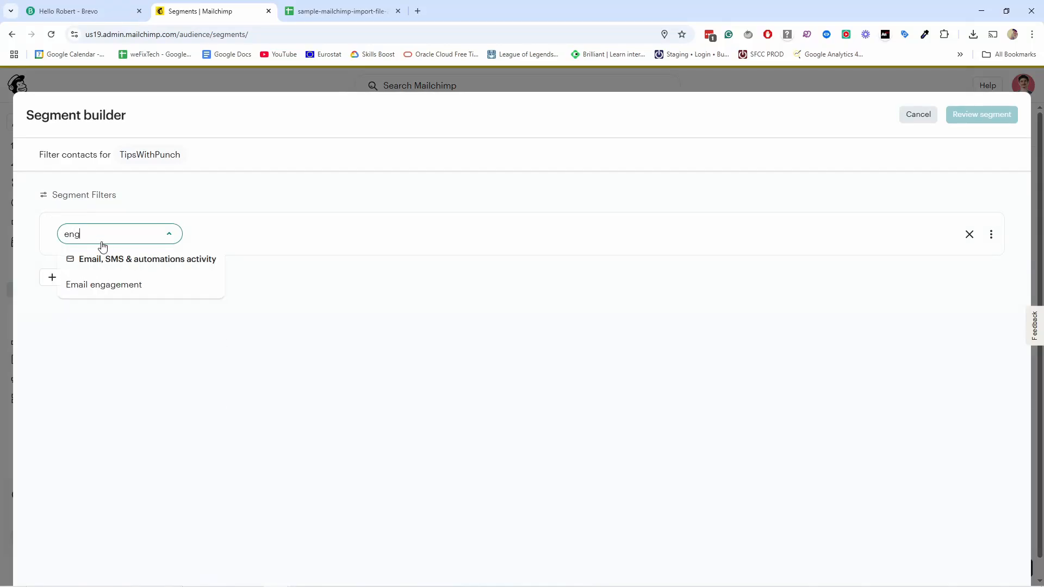
{"action": "left_click", "coordinate": [115, 285]}
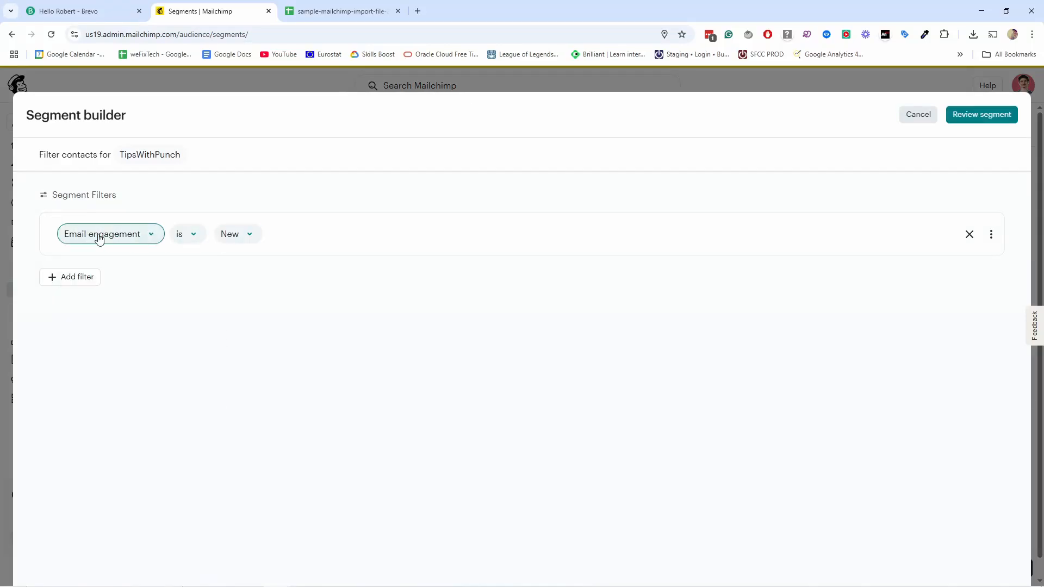
{"action": "left_click", "coordinate": [234, 233]}
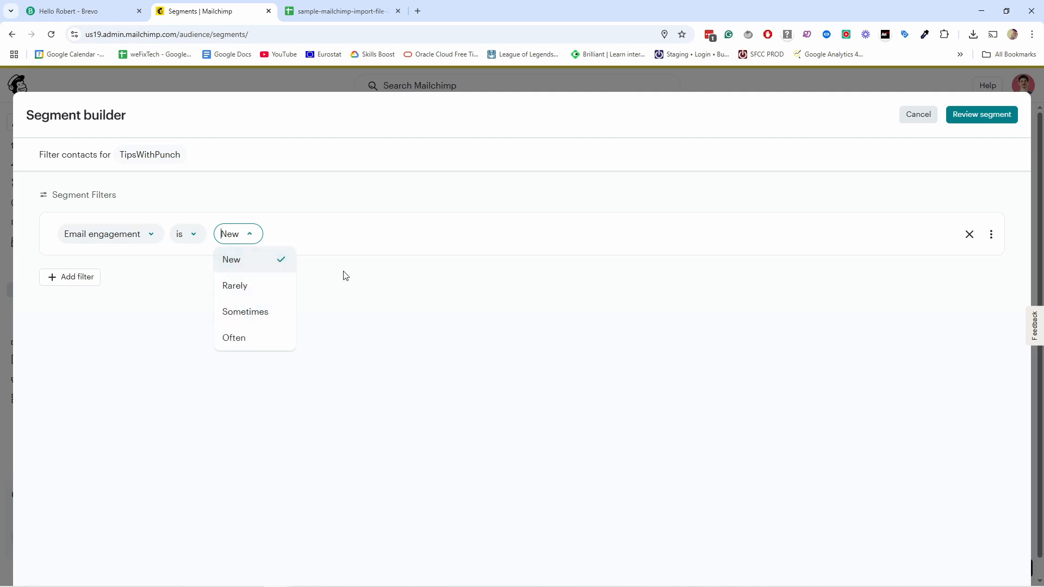
{"action": "left_click", "coordinate": [243, 235]}
Step: Filter the segment by Contact rating is less than 2 stars and review it, showing 0 contacts
{"action": "left_click", "coordinate": [115, 234]}
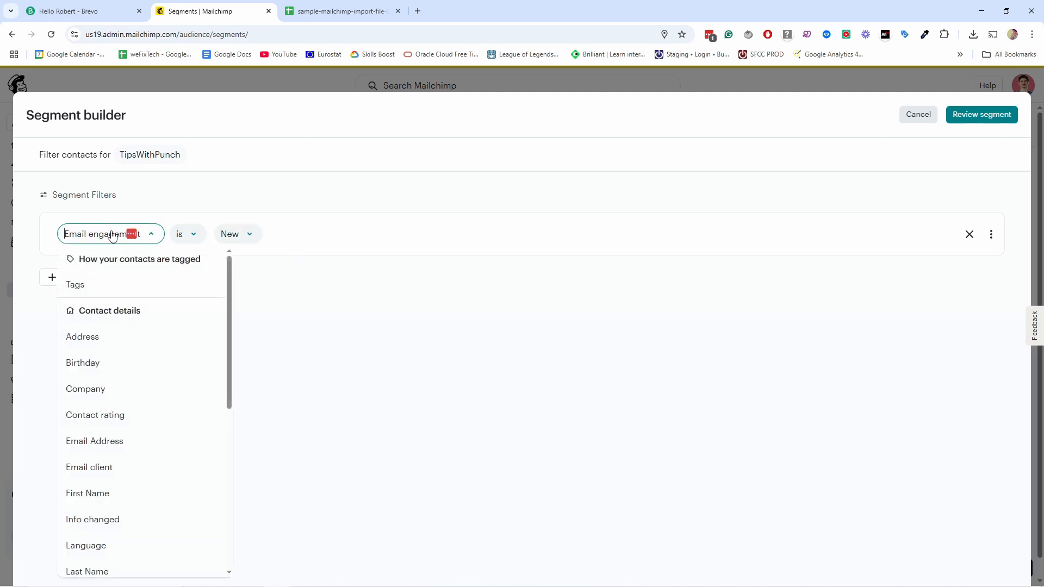
{"action": "type", "text": "rating"}
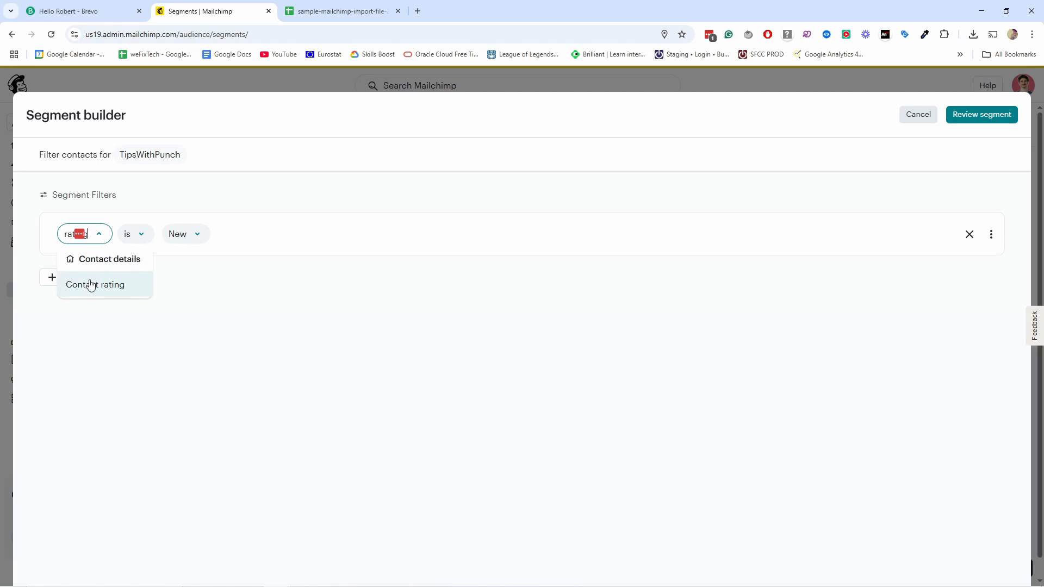
{"action": "left_click", "coordinate": [90, 285]}
{"action": "left_click", "coordinate": [168, 234]}
{"action": "left_click", "coordinate": [180, 339]}
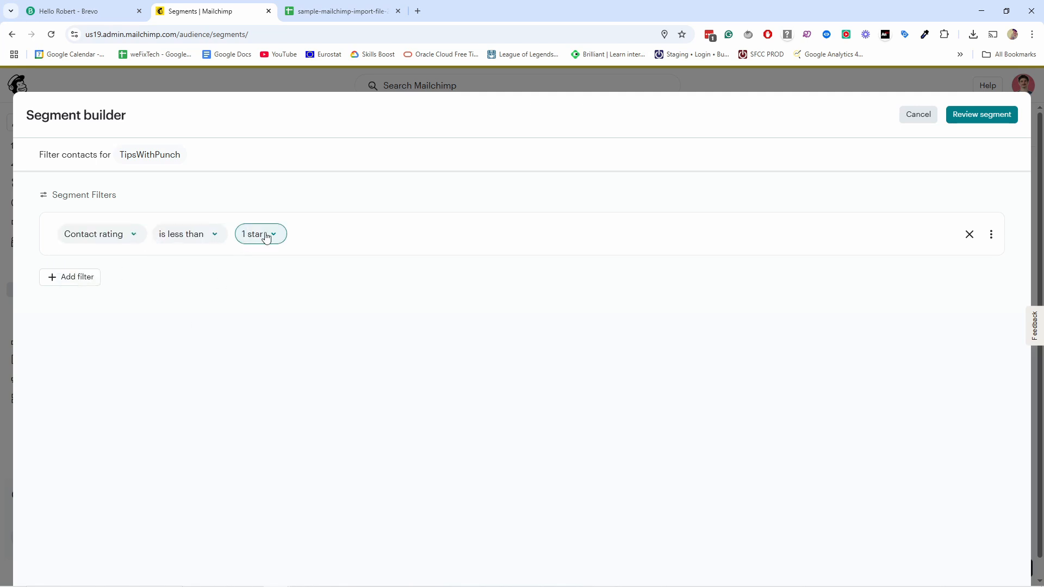
{"action": "left_click", "coordinate": [266, 237]}
{"action": "left_click", "coordinate": [378, 257]}
{"action": "left_click", "coordinate": [270, 236]}
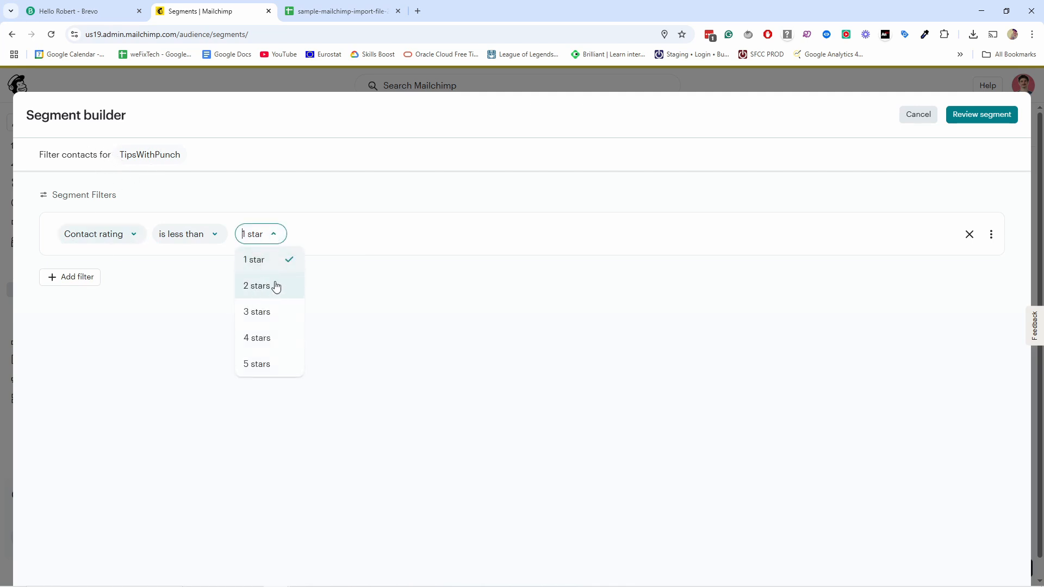
{"action": "left_click", "coordinate": [258, 287]}
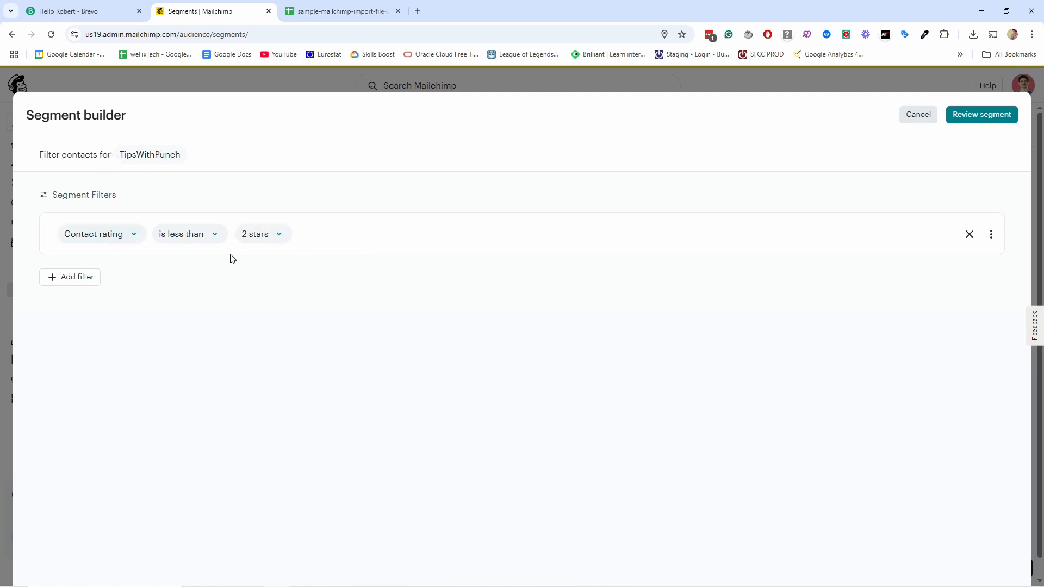
{"action": "left_click", "coordinate": [975, 116]}
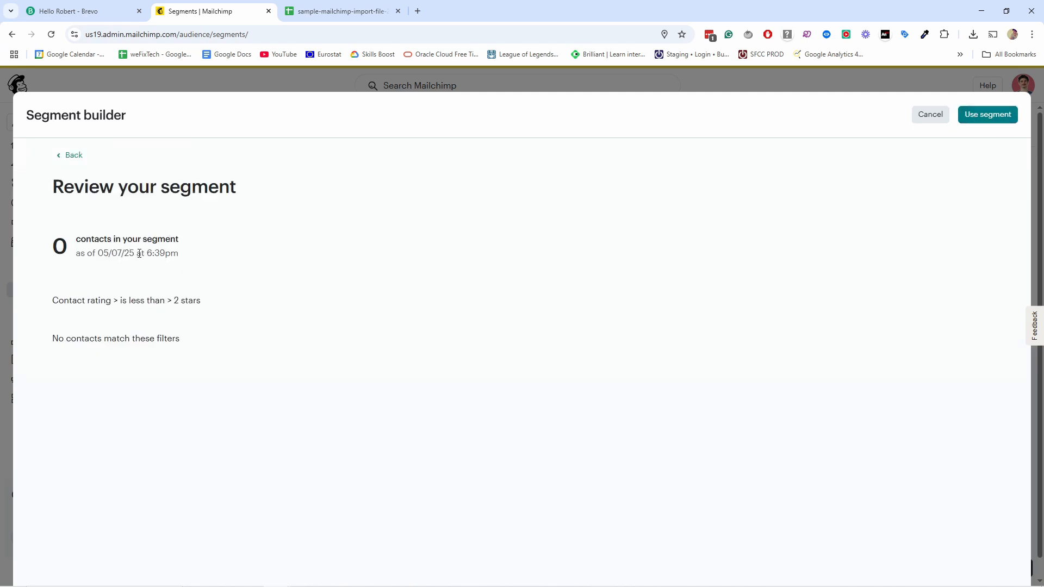
Step: Name the segment 'Clean up segment', save and exit, then go back to the Audience contacts
{"action": "left_click", "coordinate": [988, 122]}
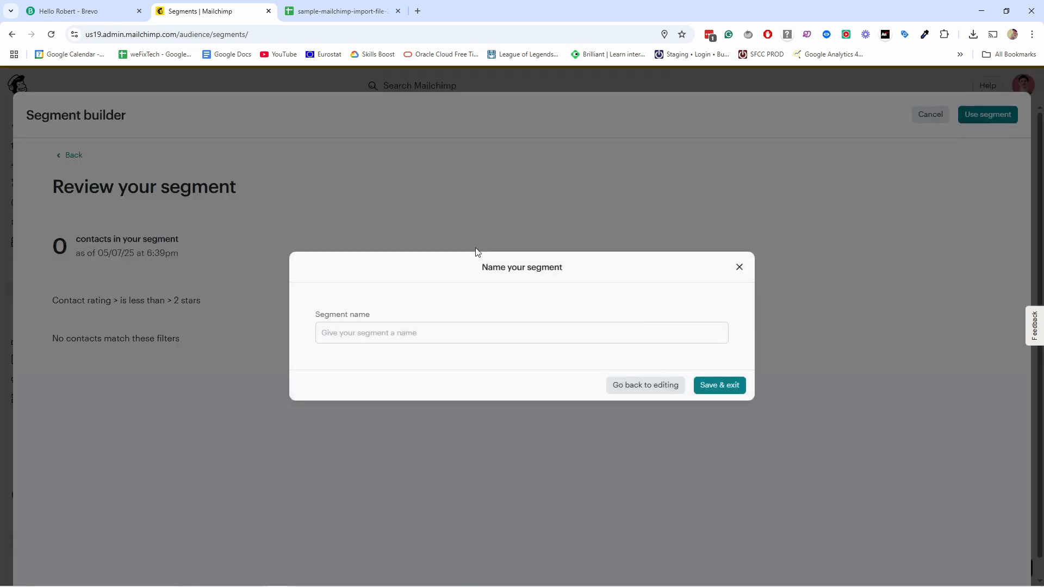
{"action": "left_click", "coordinate": [393, 332]}
{"action": "type", "text": "Clean up segment"}
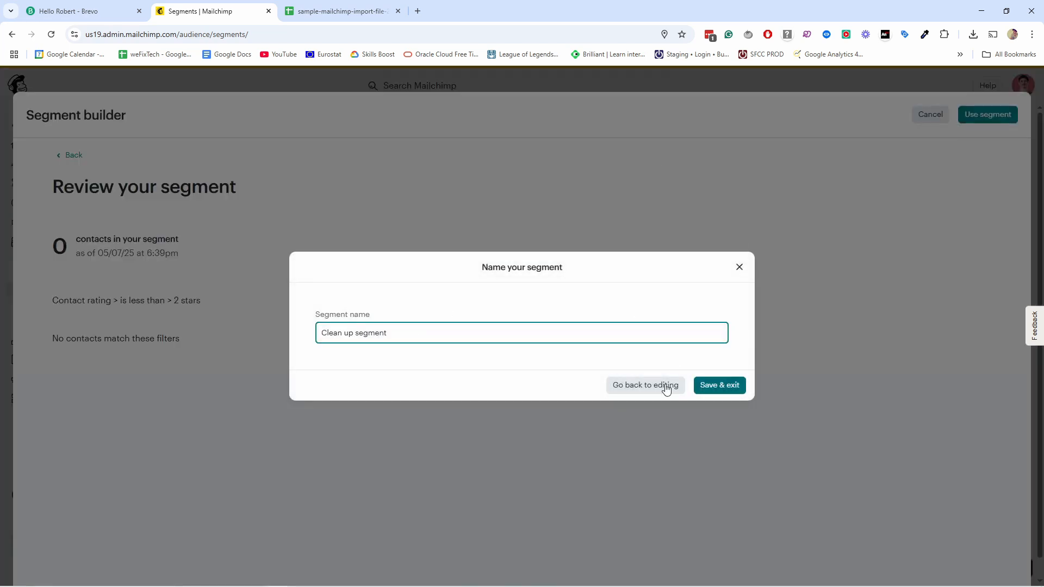
{"action": "left_click", "coordinate": [714, 387]}
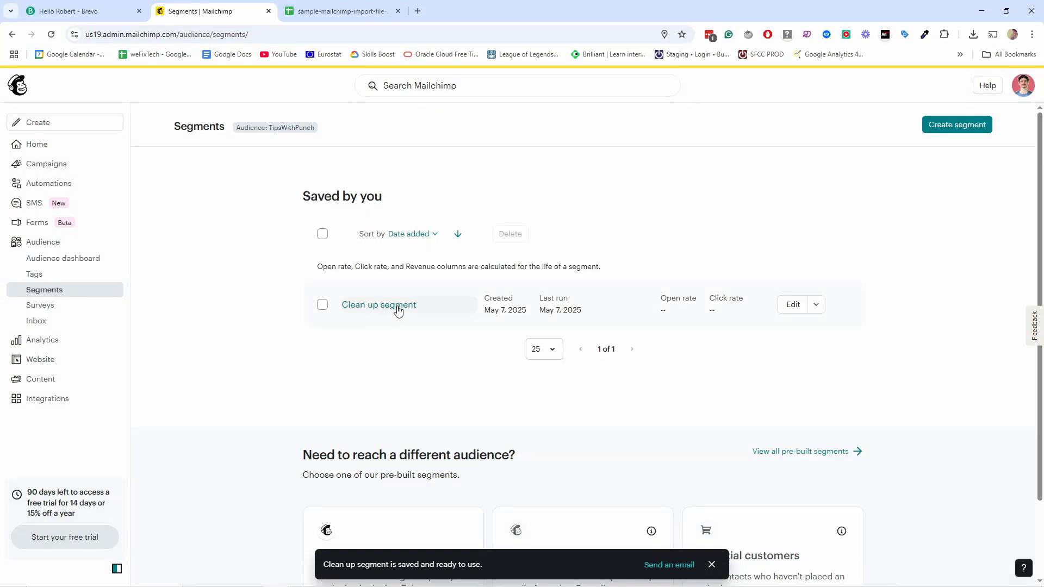
{"action": "left_click", "coordinate": [84, 242]}
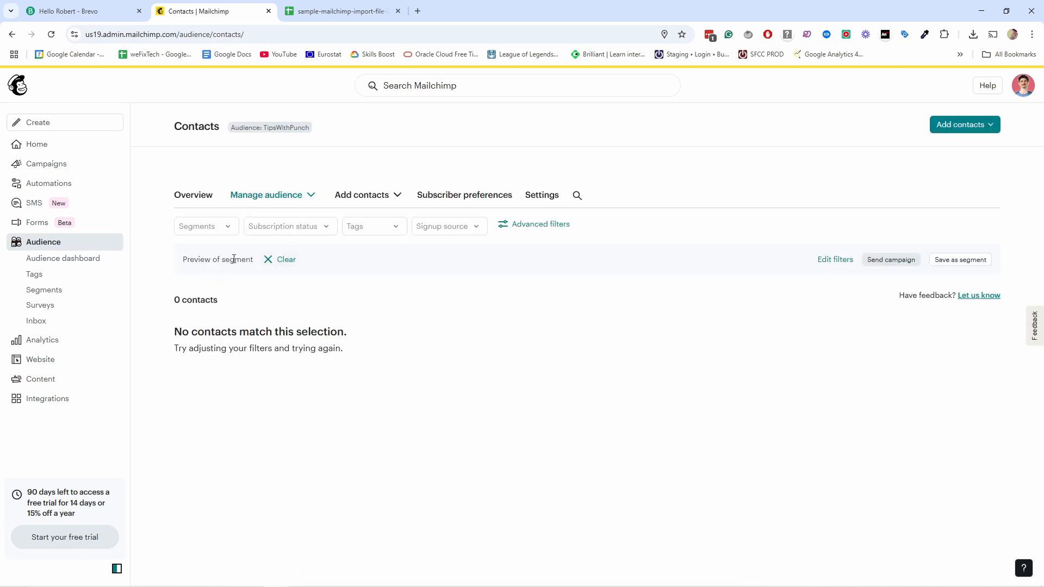
Step: Apply the Clean up segment to the contacts, then clear it to show all contacts
{"action": "left_click", "coordinate": [271, 265]}
{"action": "left_click", "coordinate": [208, 229]}
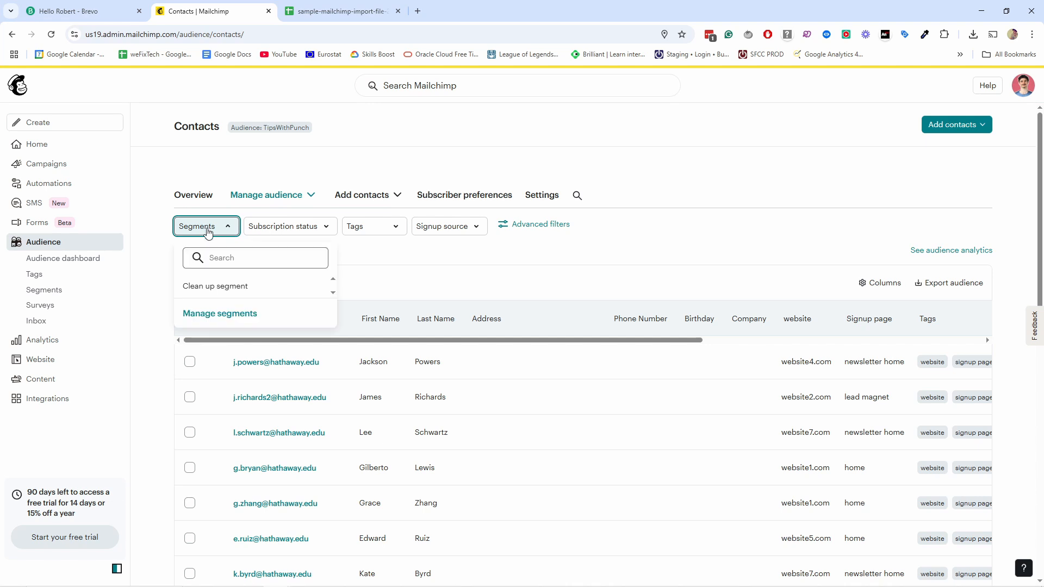
{"action": "left_click", "coordinate": [223, 287]}
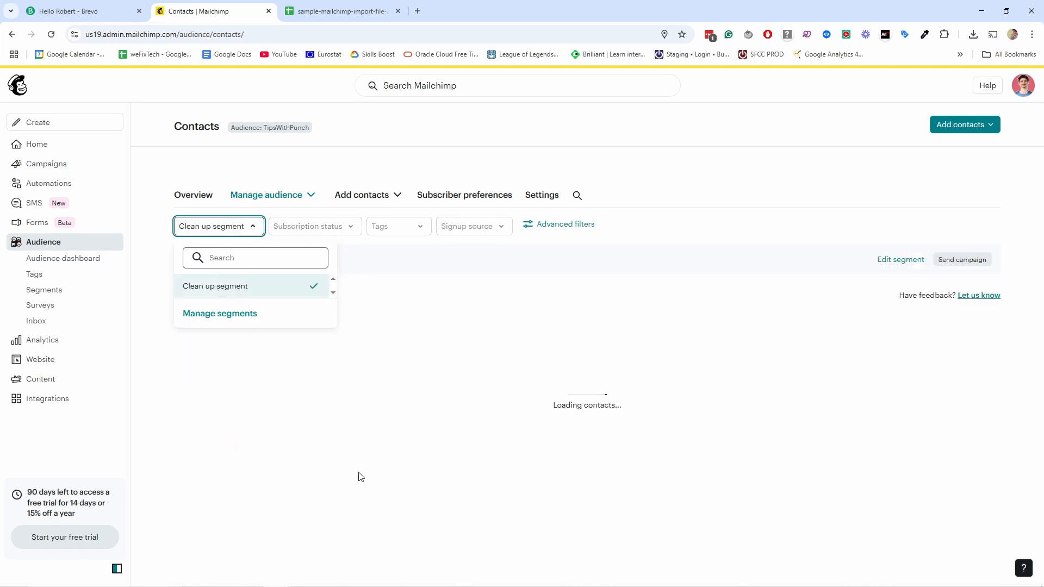
{"action": "left_click", "coordinate": [434, 332]}
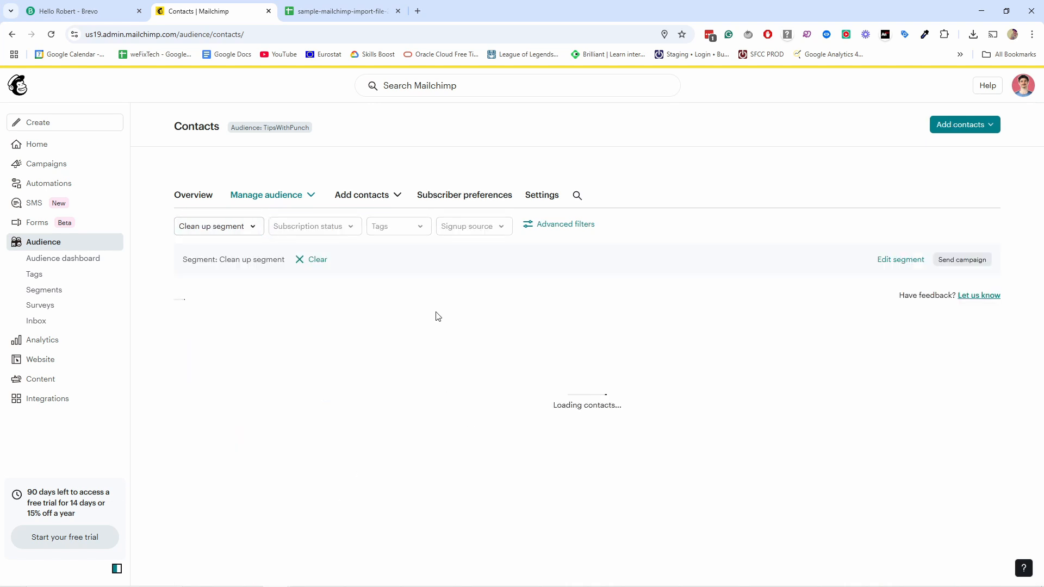
{"action": "left_click", "coordinate": [311, 260]}
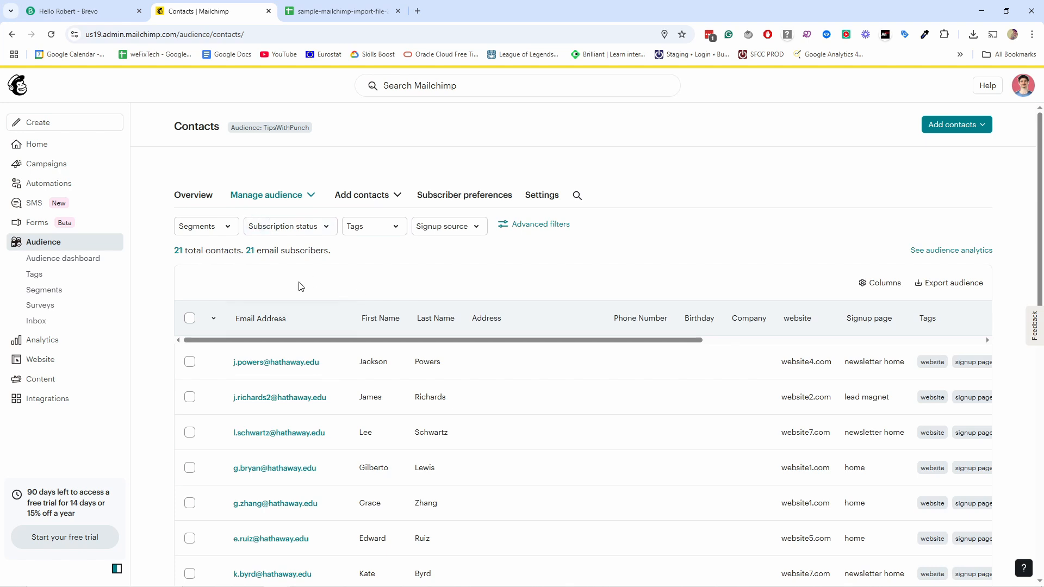
Step: Select and deselect the 21 contacts, then scroll the table right to see status, source and rating
{"action": "left_click", "coordinate": [192, 362]}
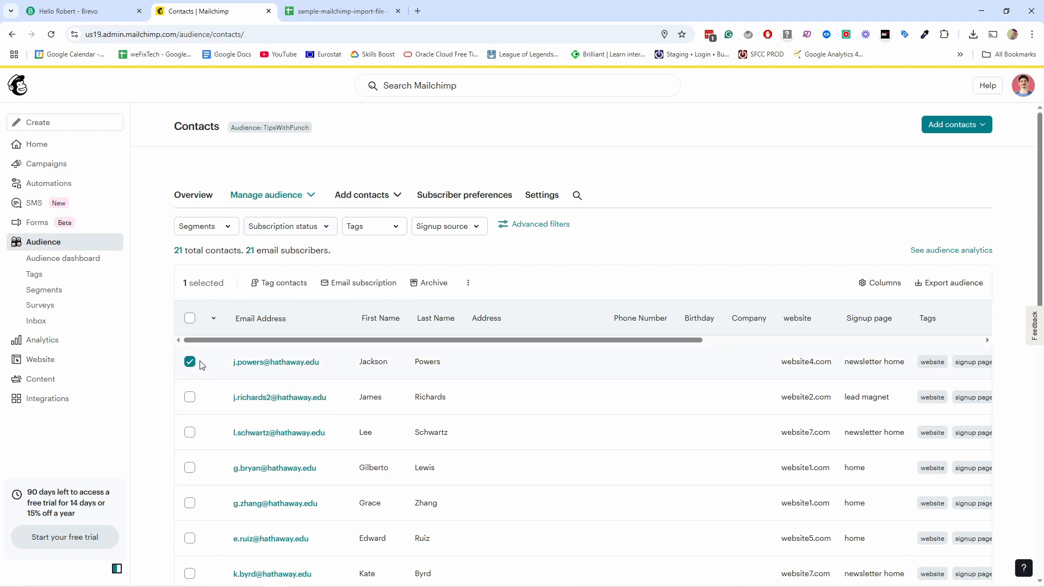
{"action": "left_click", "coordinate": [468, 283]}
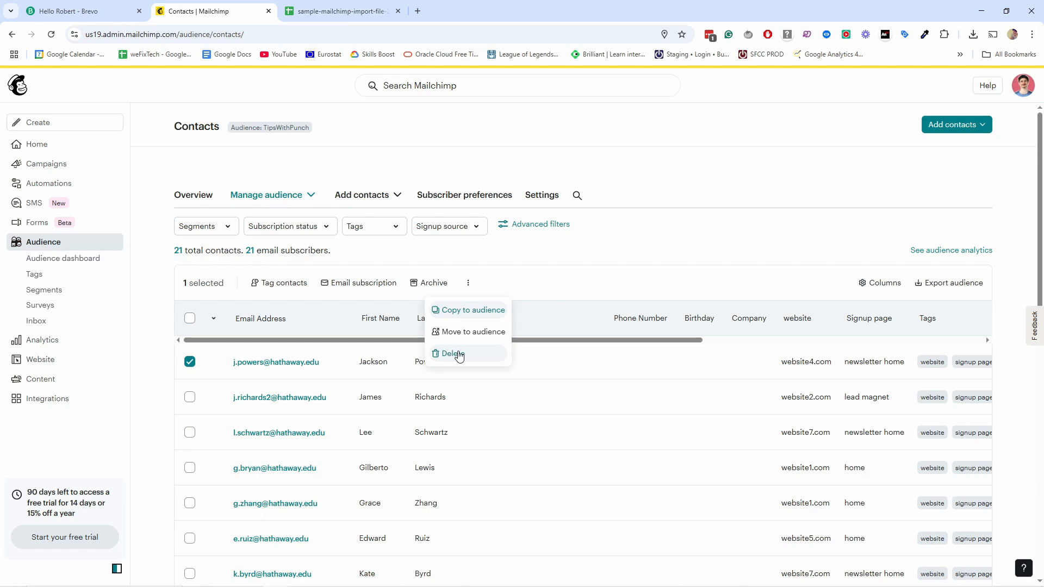
{"action": "left_click", "coordinate": [531, 274]}
{"action": "left_click", "coordinate": [190, 361]}
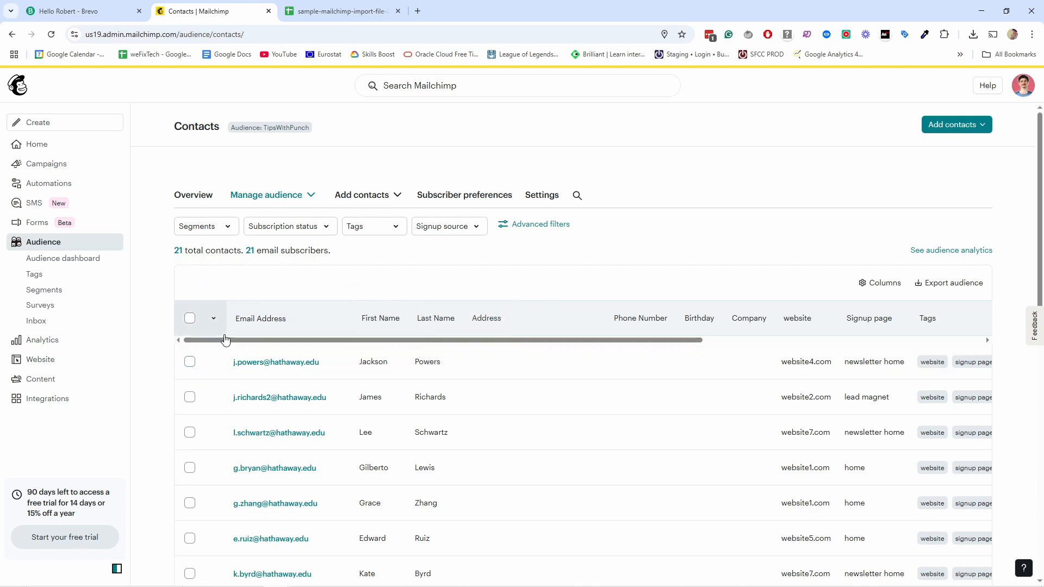
{"action": "left_click", "coordinate": [190, 318]}
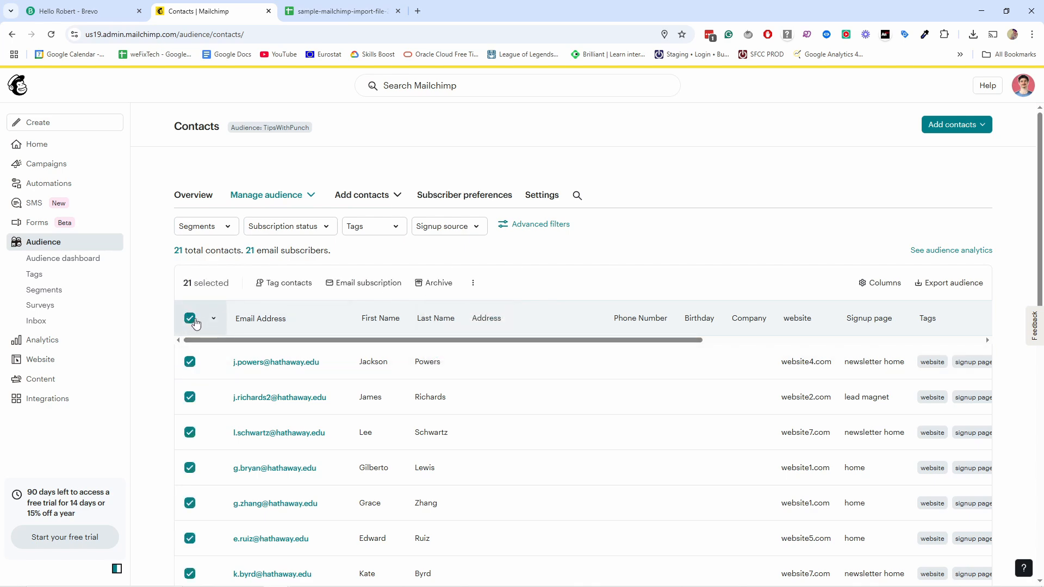
{"action": "scroll", "coordinate": [275, 457], "scroll_direction": "down", "scroll_amount": 10}
{"action": "scroll", "coordinate": [291, 461], "scroll_direction": "up", "scroll_amount": 10}
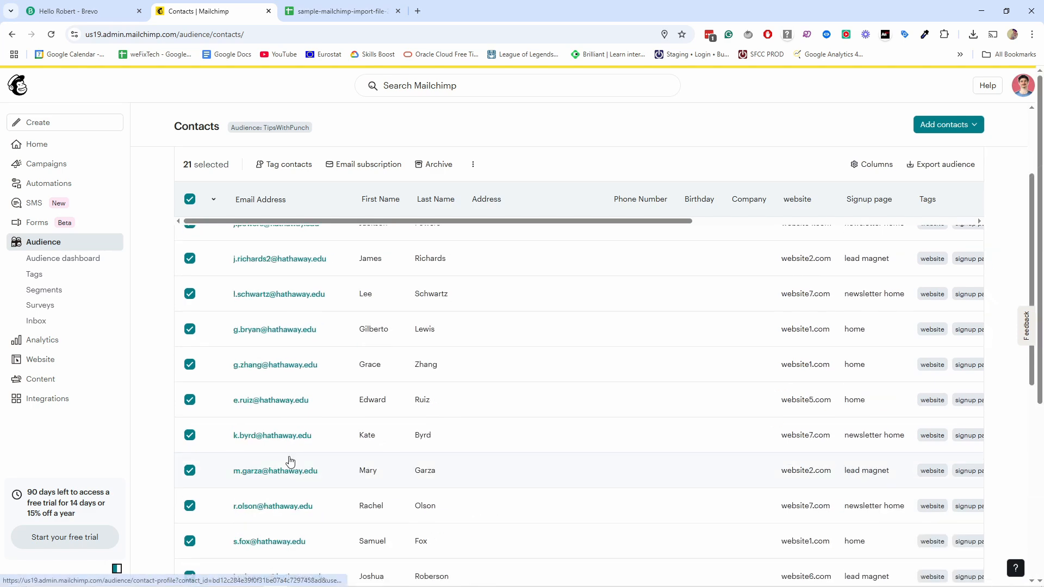
{"action": "left_click", "coordinate": [190, 318]}
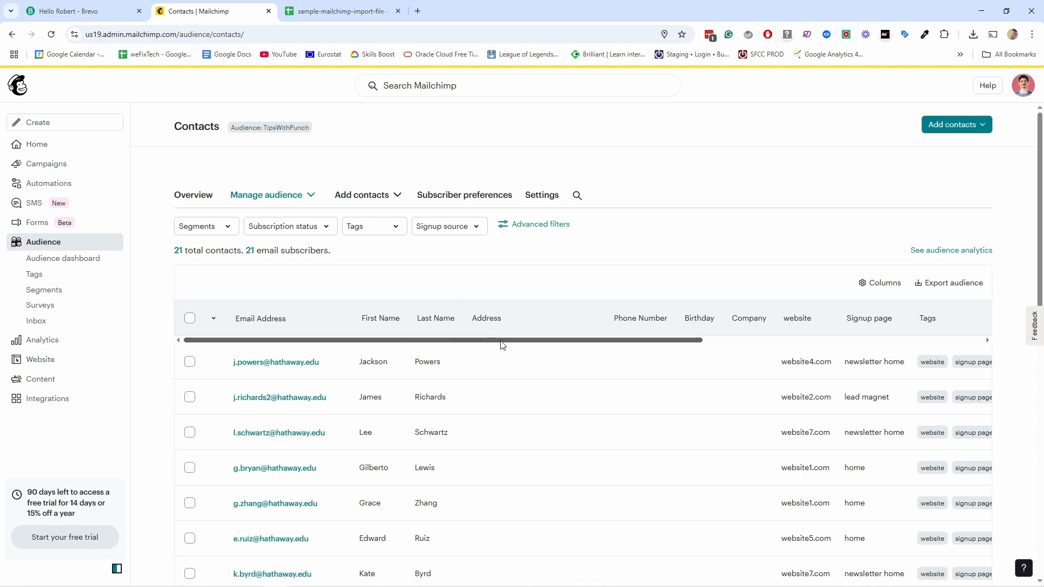
{"action": "left_click_drag", "start_coordinate": [501, 345], "coordinate": [644, 344]}
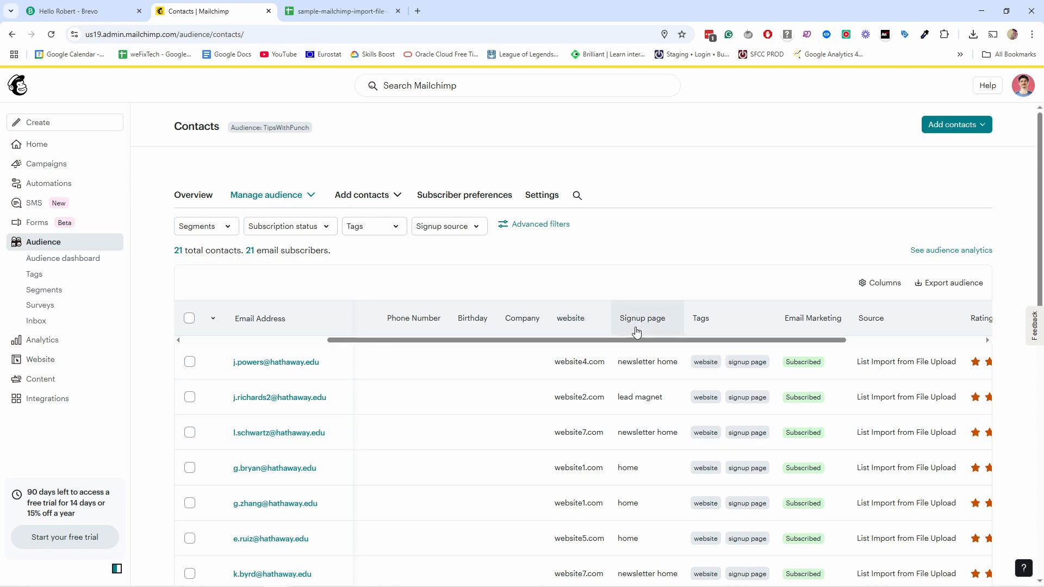
Step: In Brevo, go to Contacts > Settings > Contact attributes and scroll through the attribute list
{"action": "left_click", "coordinate": [92, 13]}
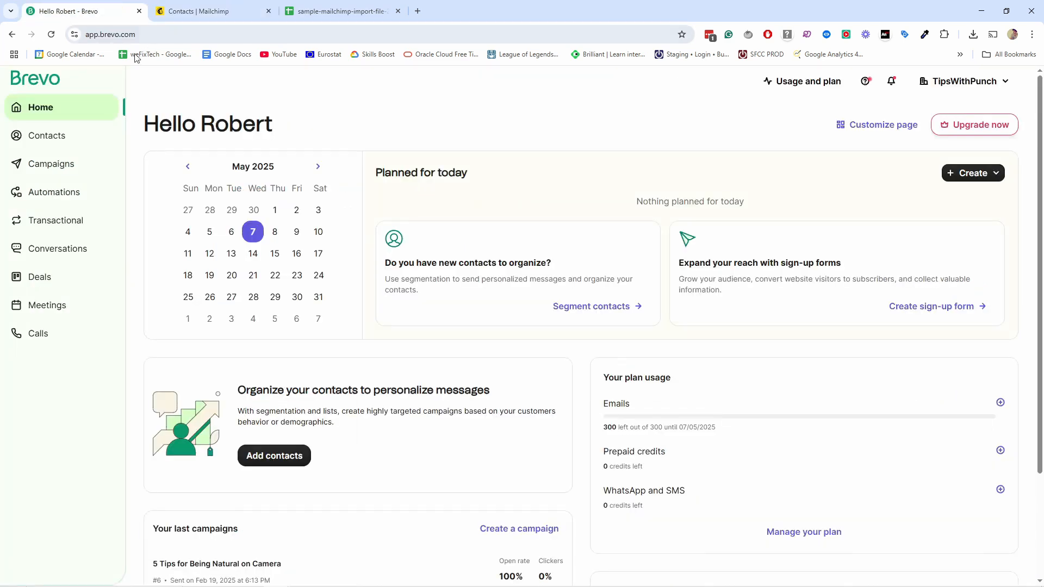
{"action": "left_click", "coordinate": [55, 142]}
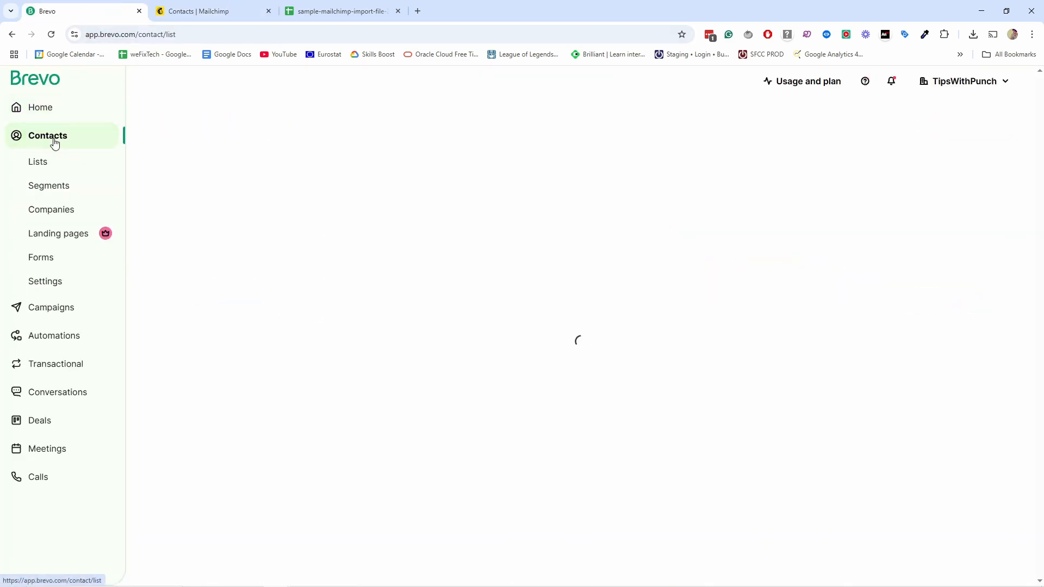
{"action": "left_click", "coordinate": [49, 281]}
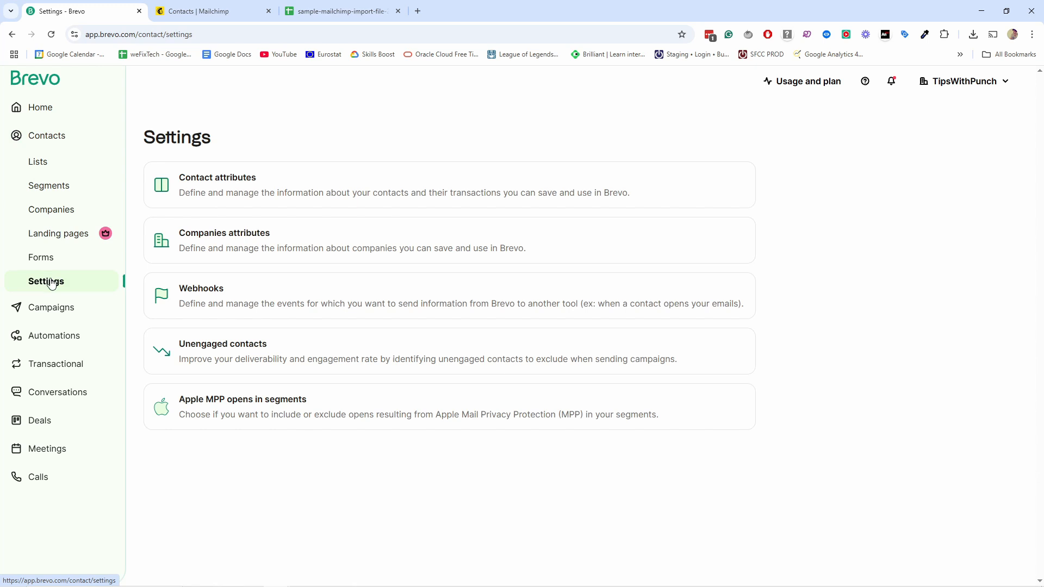
{"action": "left_click", "coordinate": [237, 189]}
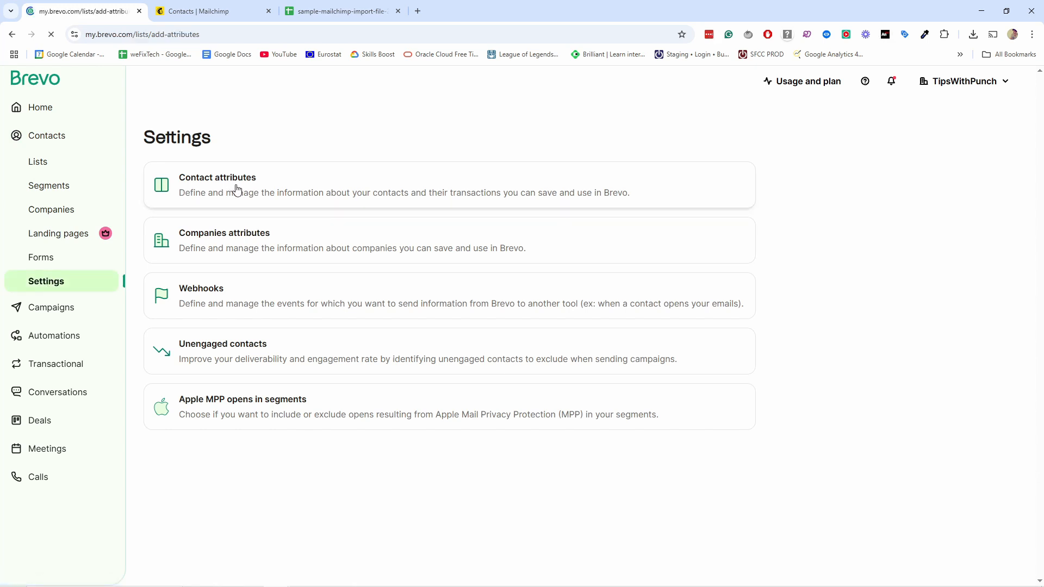
{"action": "scroll", "coordinate": [184, 227], "scroll_direction": "down", "scroll_amount": 2}
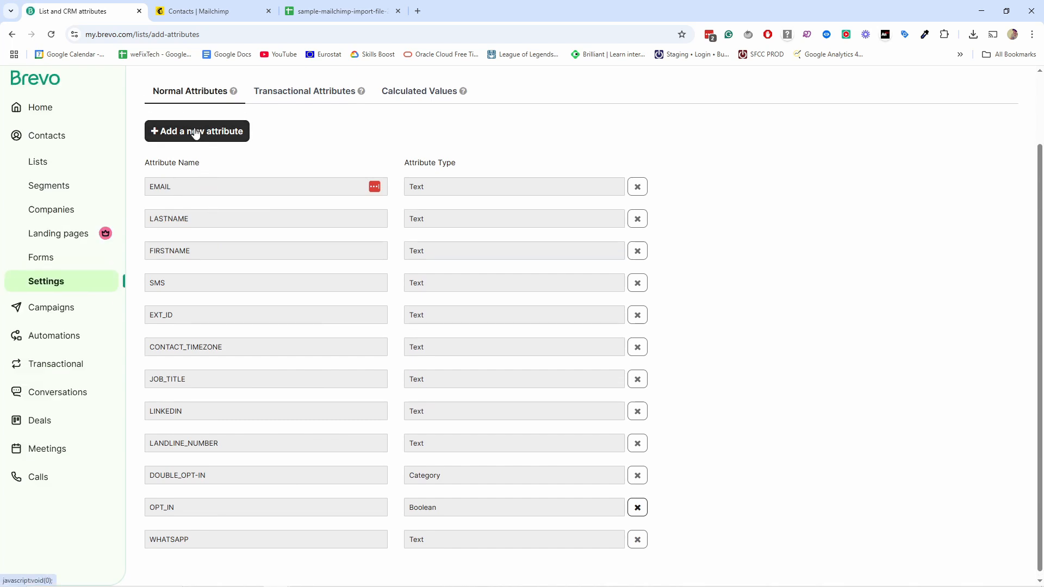
Step: Create a Text contact attribute named WEBSITE
{"action": "left_click", "coordinate": [188, 132]}
{"action": "left_click", "coordinate": [395, 155]}
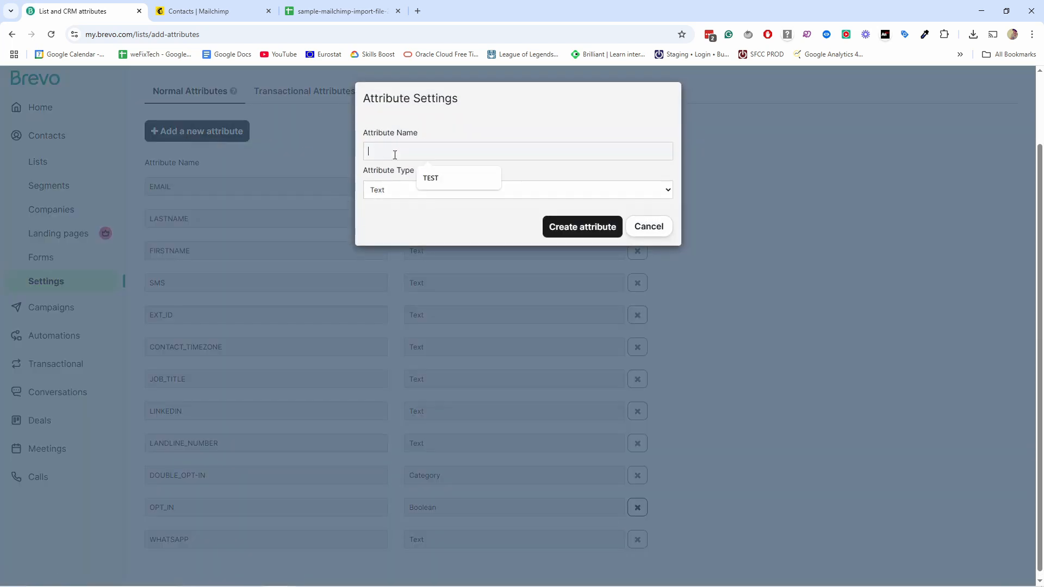
{"action": "type", "text": "WEBSITE"}
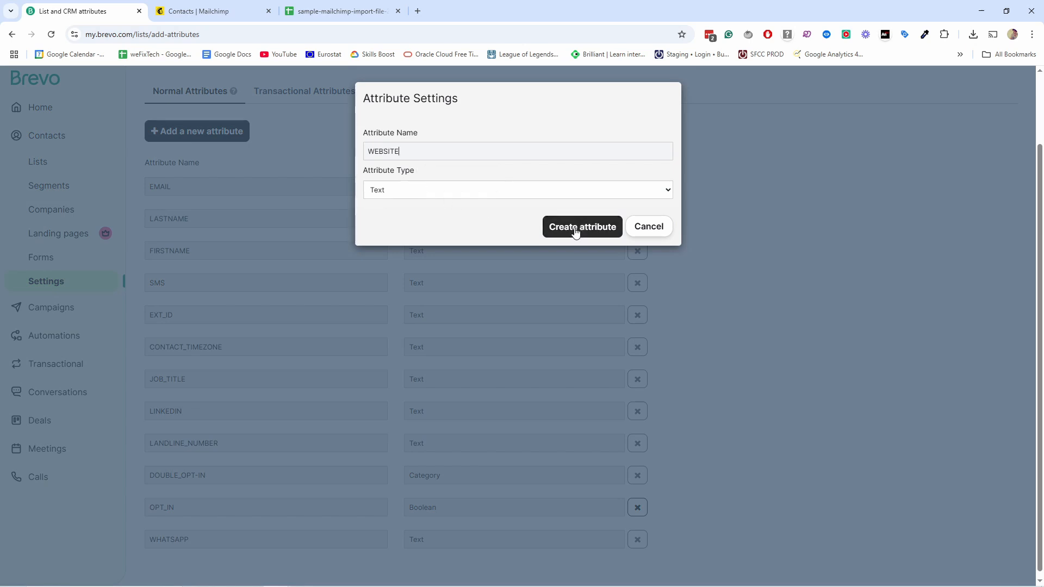
{"action": "left_click", "coordinate": [579, 225]}
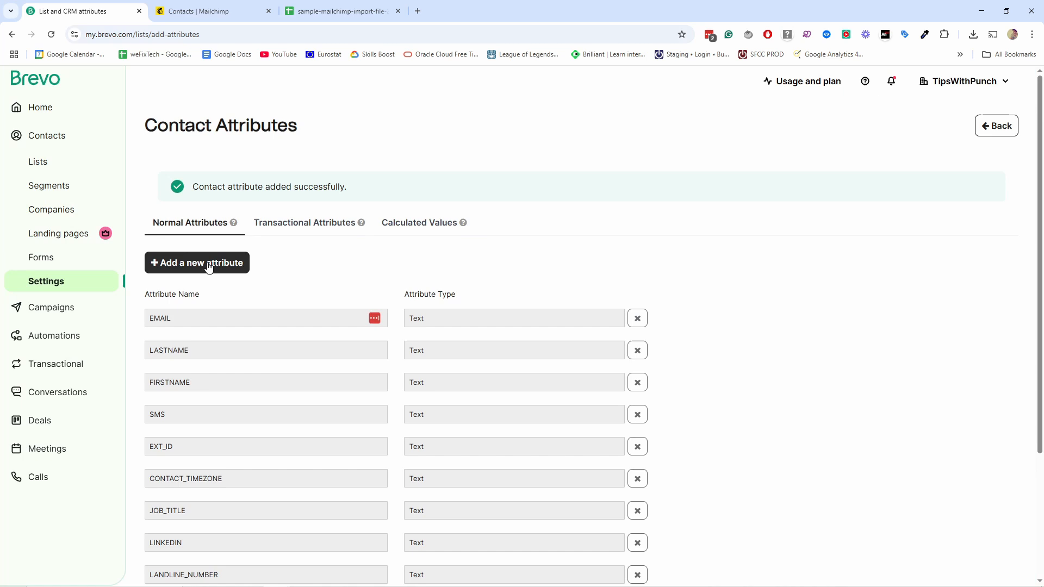
Step: Create a second Text attribute named SIGNUP_PAGE, correcting the space to an underscore
{"action": "left_click", "coordinate": [205, 263]}
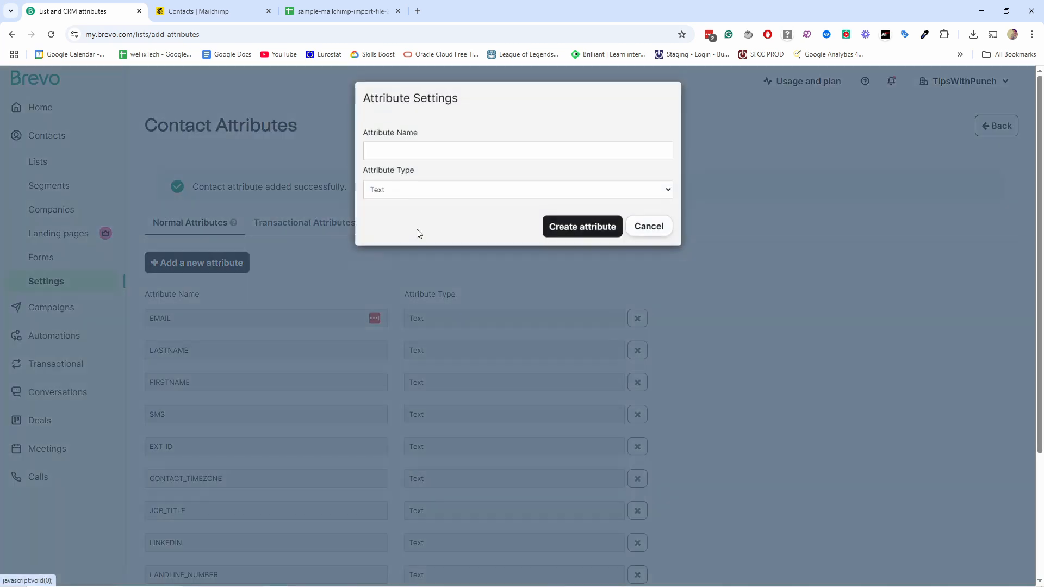
{"action": "left_click", "coordinate": [425, 152]}
{"action": "type", "text": "SIGNUP page"}
{"action": "left_click", "coordinate": [427, 189]}
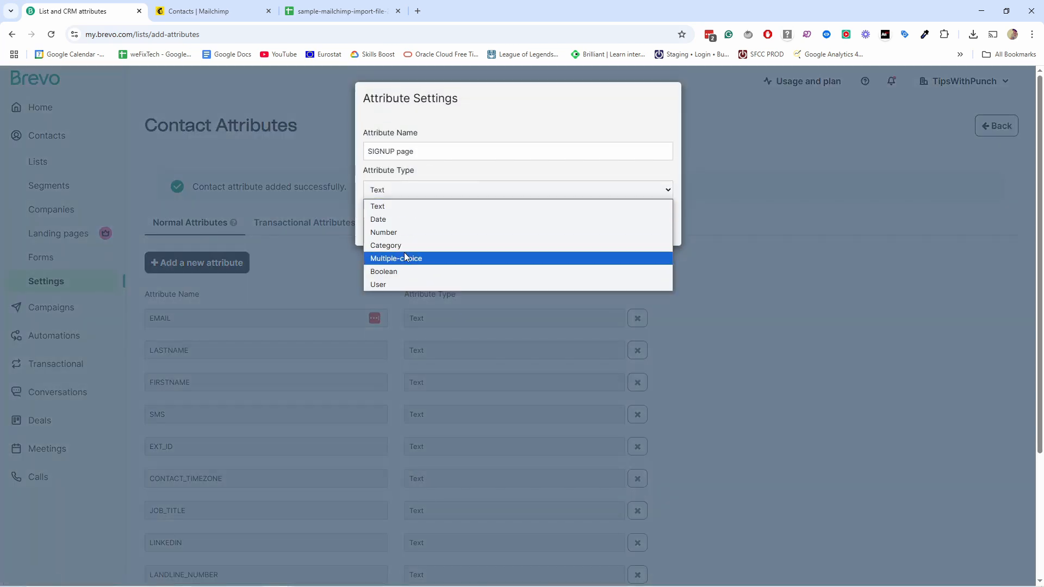
{"action": "left_click", "coordinate": [443, 177]}
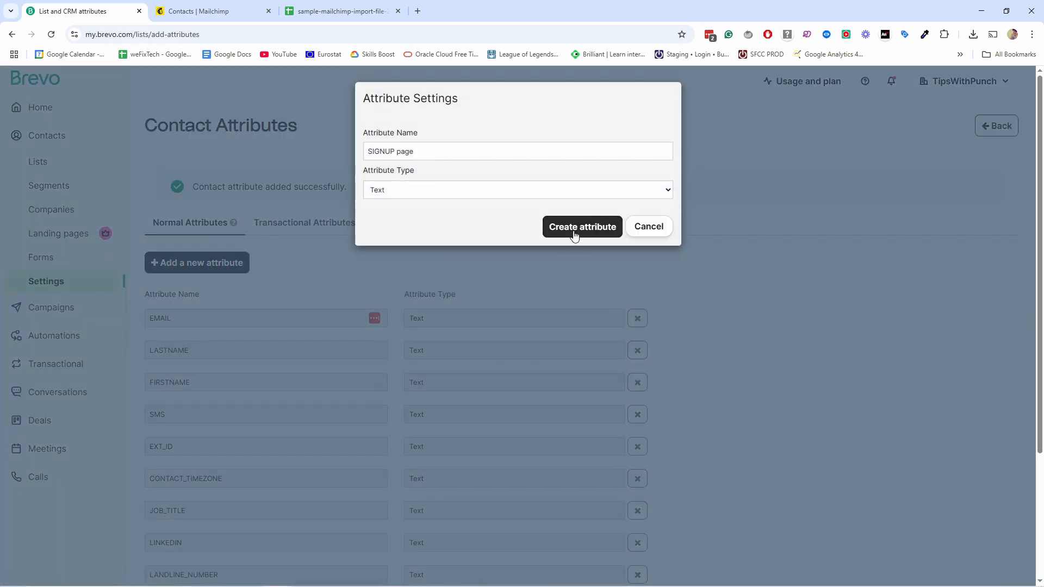
{"action": "left_click", "coordinate": [583, 228]}
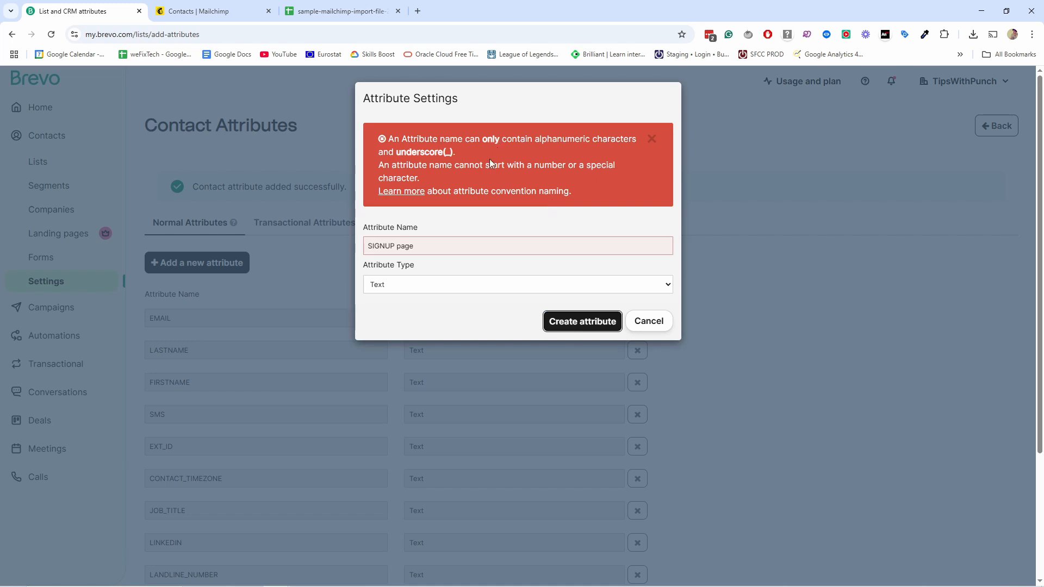
{"action": "left_click_drag", "start_coordinate": [401, 245], "coordinate": [395, 246]}
{"action": "type", "text": "_AGE"}
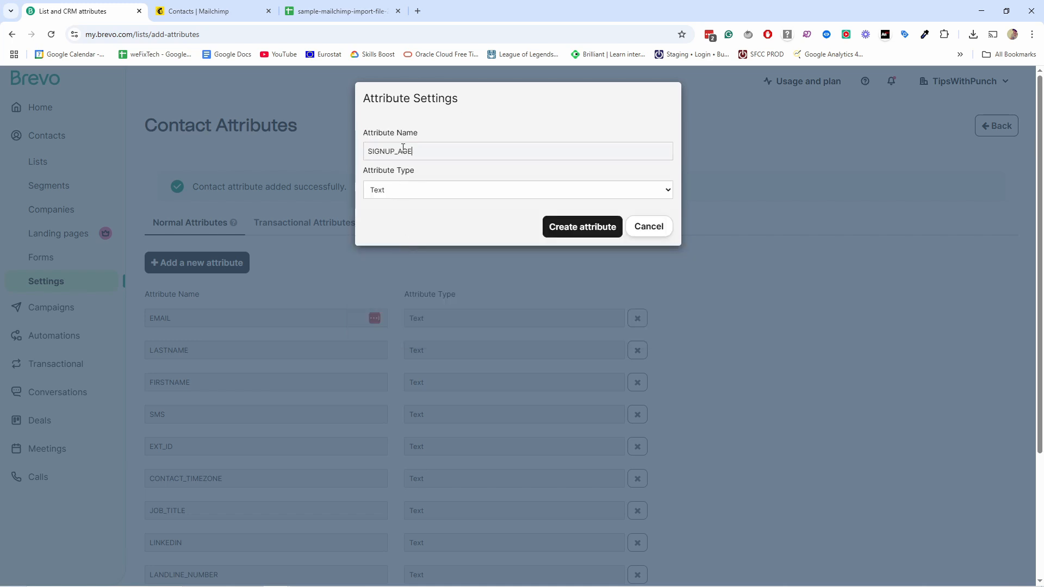
{"action": "left_click", "coordinate": [398, 151]}
{"action": "type", "text": "P"}
{"action": "left_click", "coordinate": [445, 149]}
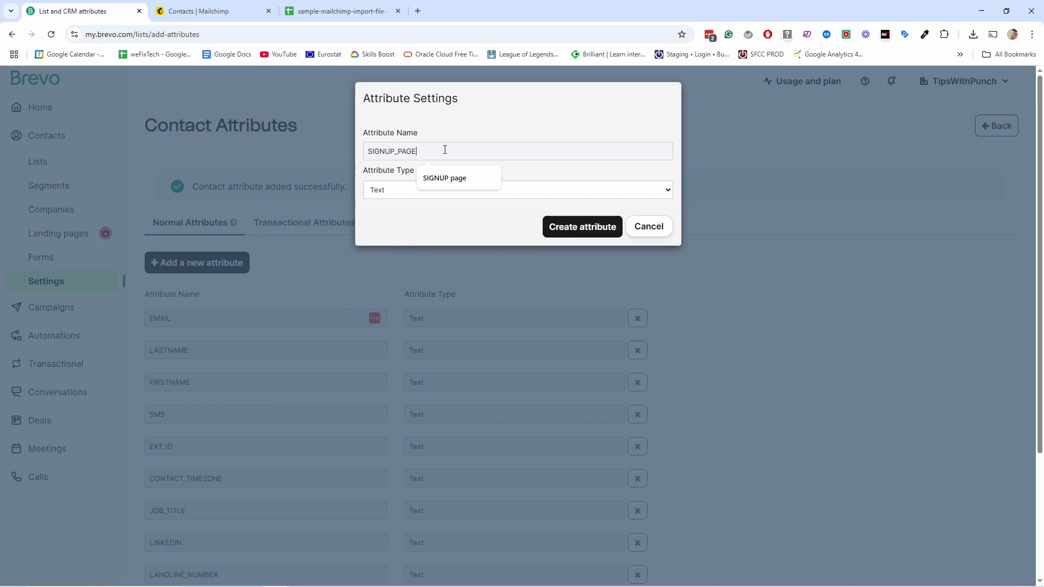
{"action": "left_click", "coordinate": [555, 222]}
{"action": "scroll", "coordinate": [327, 268], "scroll_direction": "down", "scroll_amount": 4}
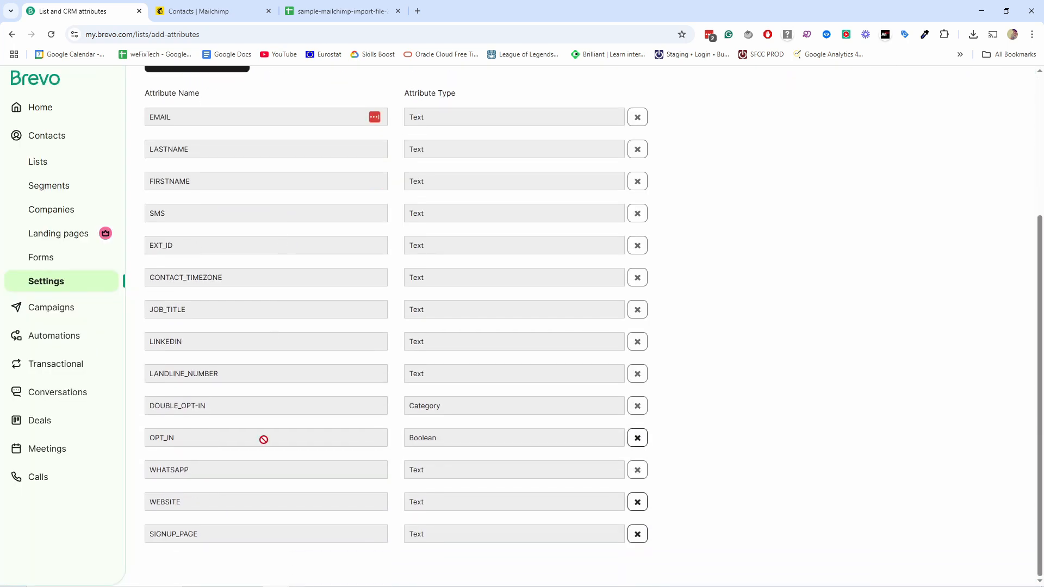
{"action": "scroll", "coordinate": [217, 462], "scroll_direction": "up", "scroll_amount": 4}
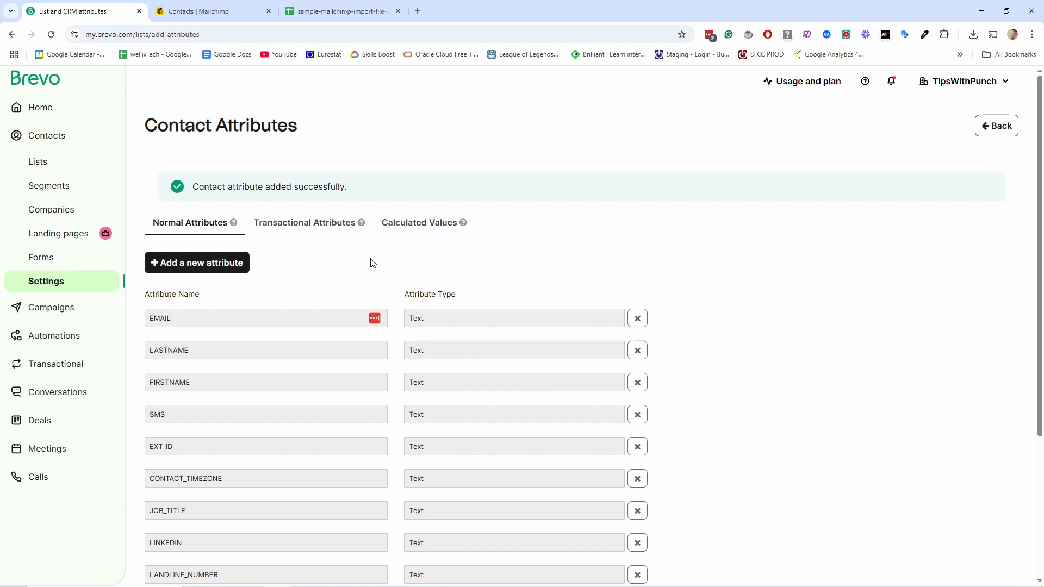
Step: Open Plugins & Integrations from the account menu and search 'mail' to find the MailChimp integrations
{"action": "left_click", "coordinate": [953, 83]}
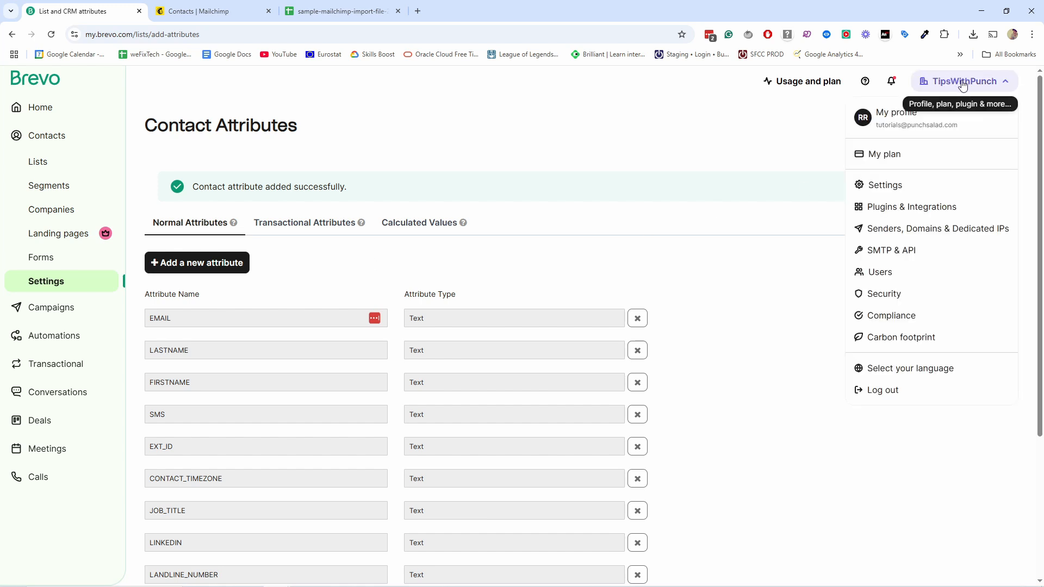
{"action": "left_click", "coordinate": [889, 211]}
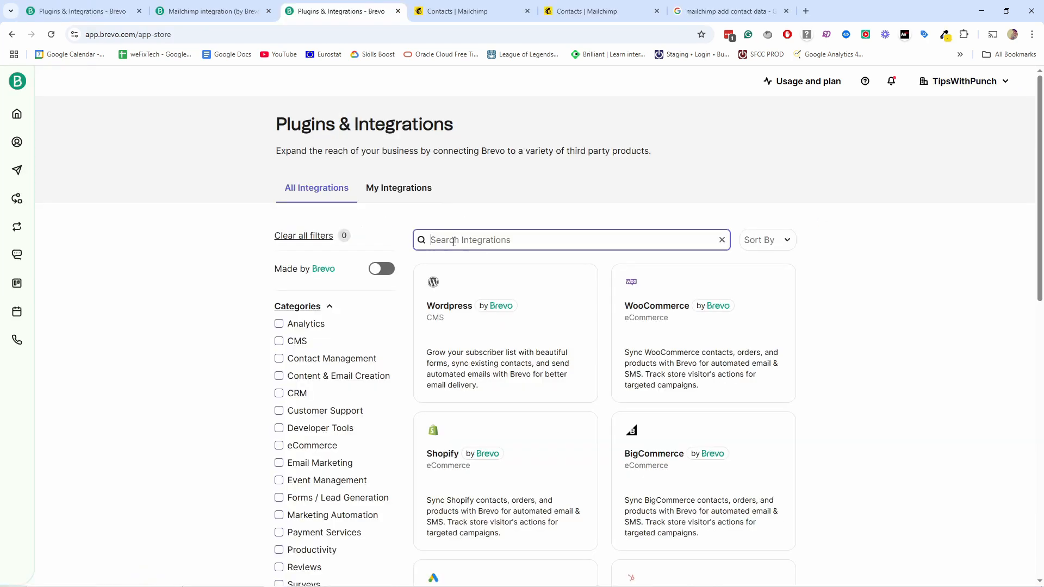
{"action": "left_click", "coordinate": [455, 236]}
{"action": "type", "text": "mail"}
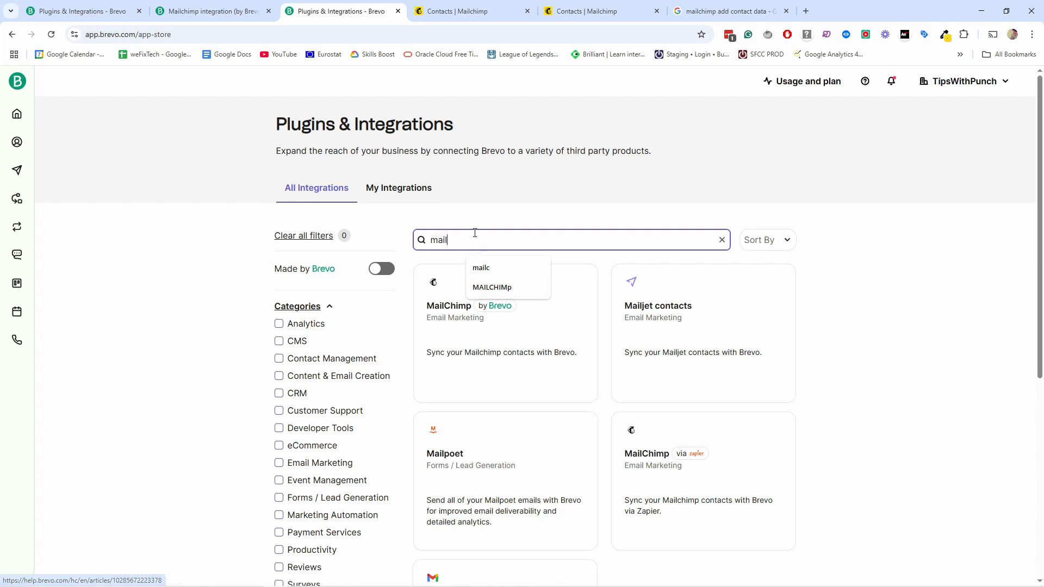
{"action": "left_click_drag", "start_coordinate": [476, 238], "coordinate": [385, 238]}
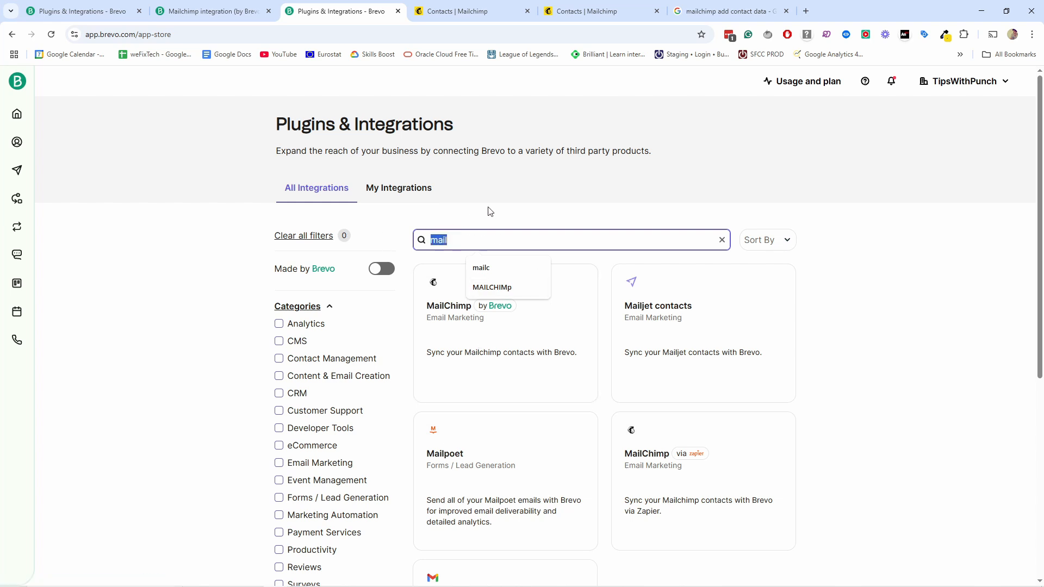
{"action": "key", "text": "BackSpace"}
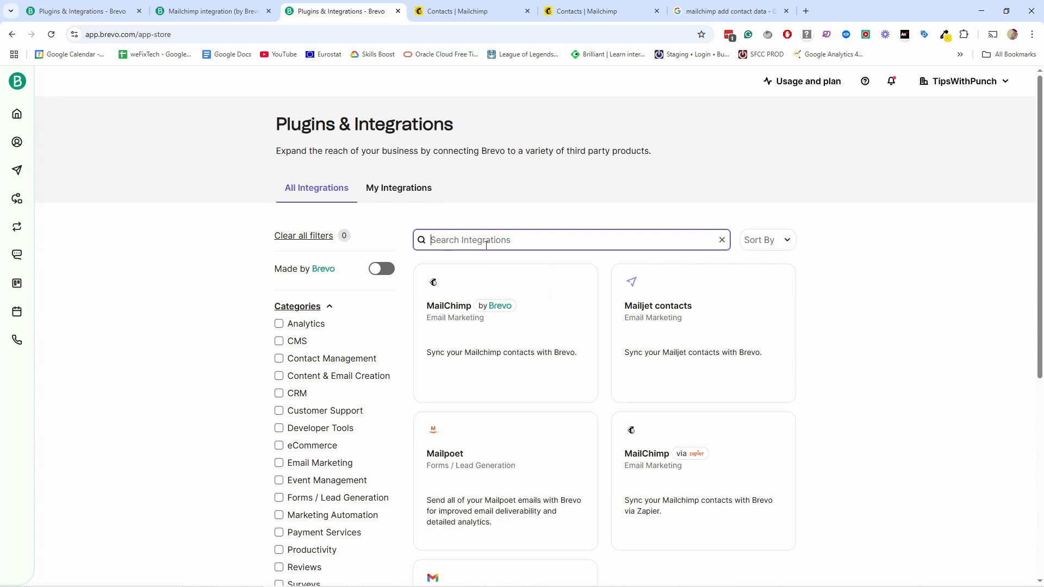
{"action": "left_click", "coordinate": [492, 180]}
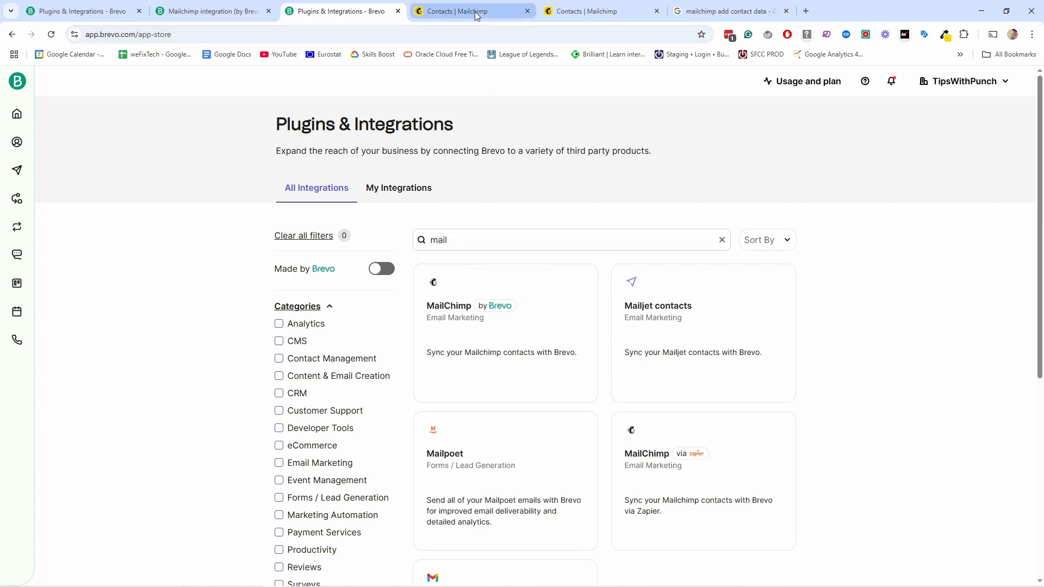
Step: On the Mailchimp contacts page, close the Columns panel and confirm exporting all 21 contacts
{"action": "left_click", "coordinate": [451, 13]}
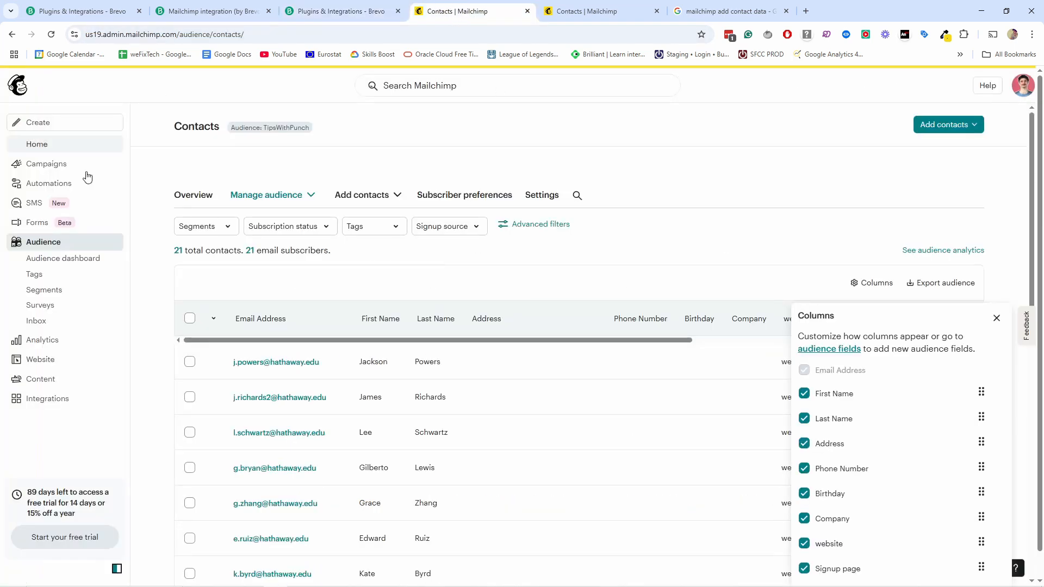
{"action": "left_click", "coordinate": [45, 243]}
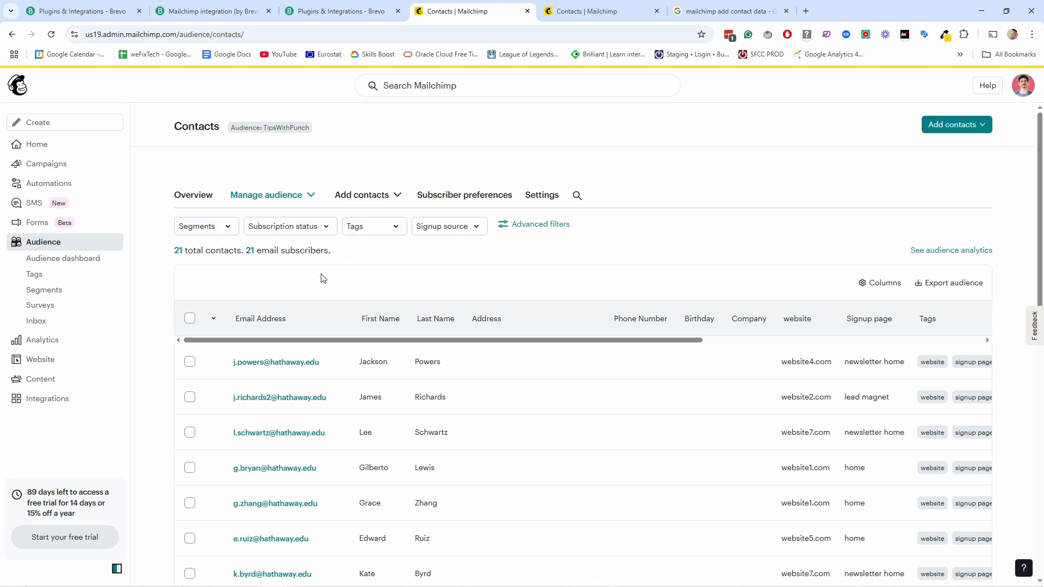
{"action": "left_click", "coordinate": [941, 293]}
{"action": "left_click_drag", "start_coordinate": [420, 320], "coordinate": [465, 320]}
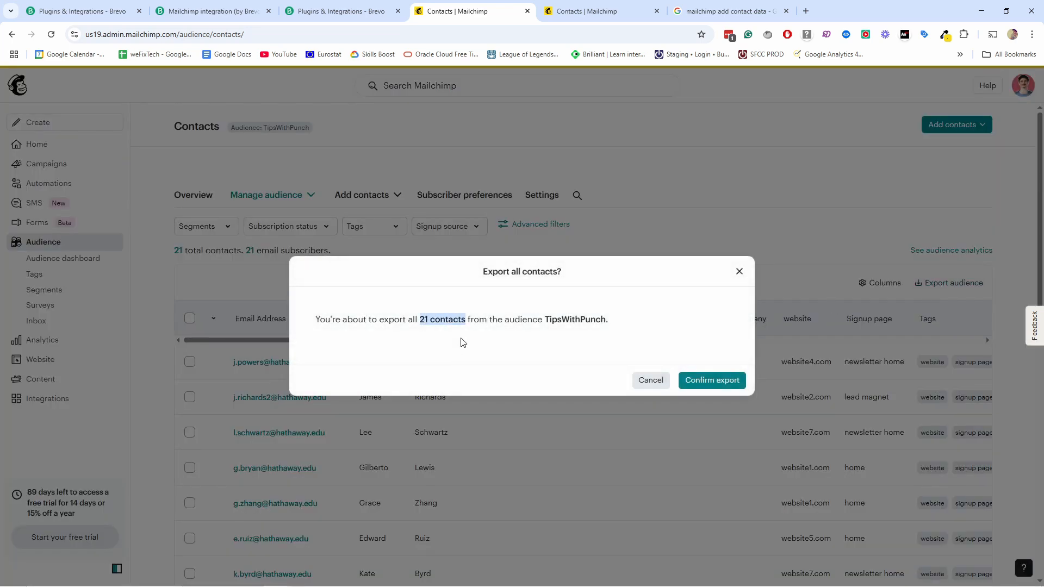
{"action": "left_click", "coordinate": [707, 381]}
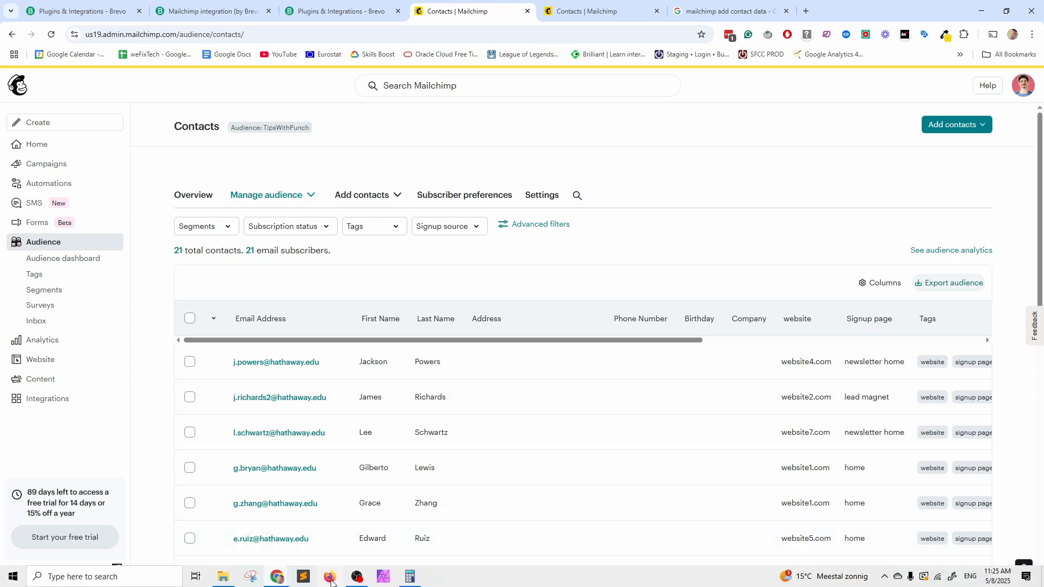
Step: Copy the Download List Data link from Mailchimp's Audience Export Complete email in Gmail
{"action": "left_click", "coordinate": [331, 583]}
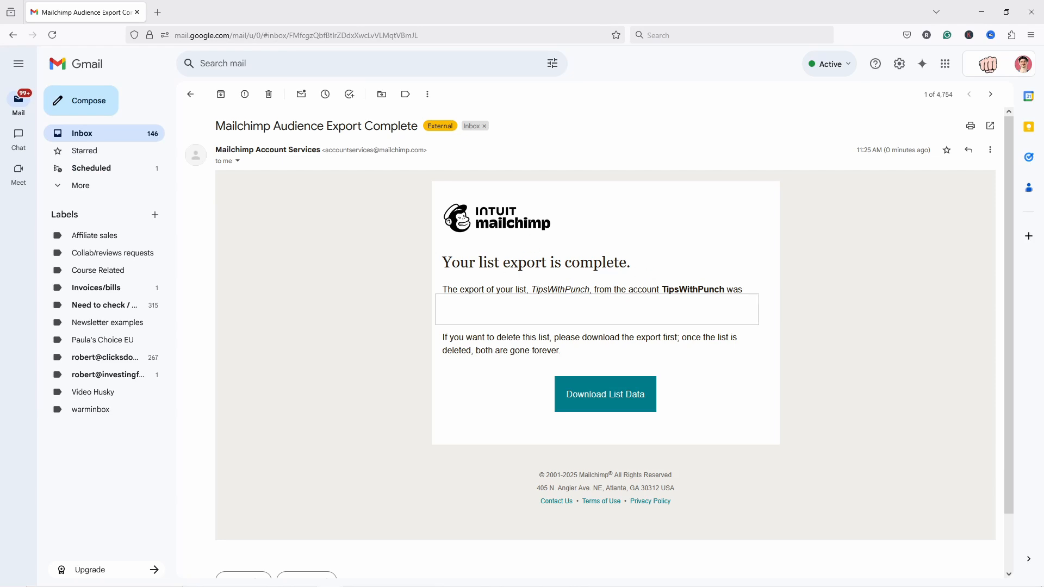
{"action": "right_click", "coordinate": [601, 391]}
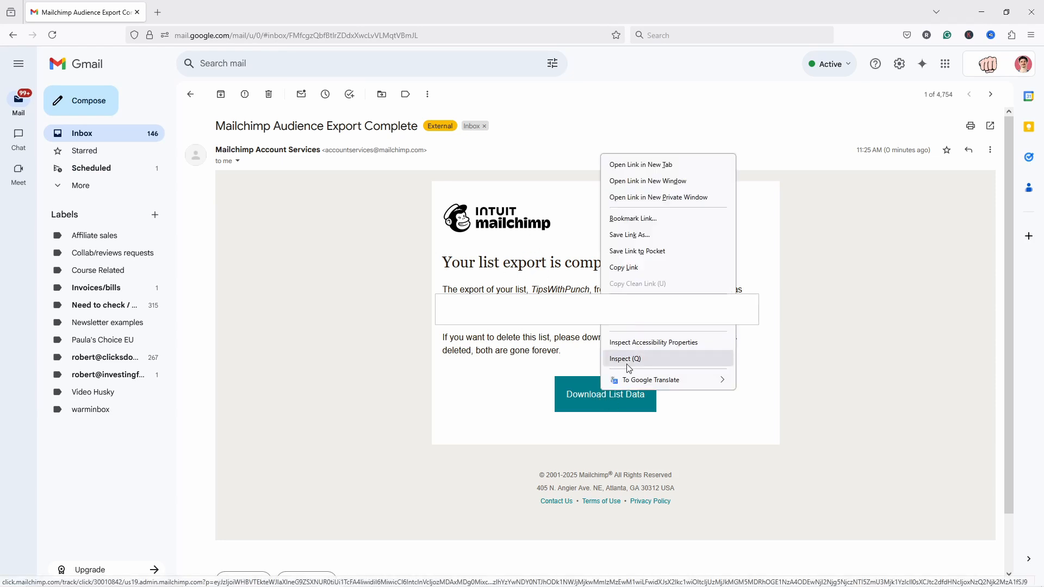
{"action": "left_click", "coordinate": [624, 267]}
{"action": "left_click", "coordinate": [981, 12]}
Step: Paste the copied link in the second Mailchimp tab to download the export CSV and open it
{"action": "left_click", "coordinate": [614, 15]}
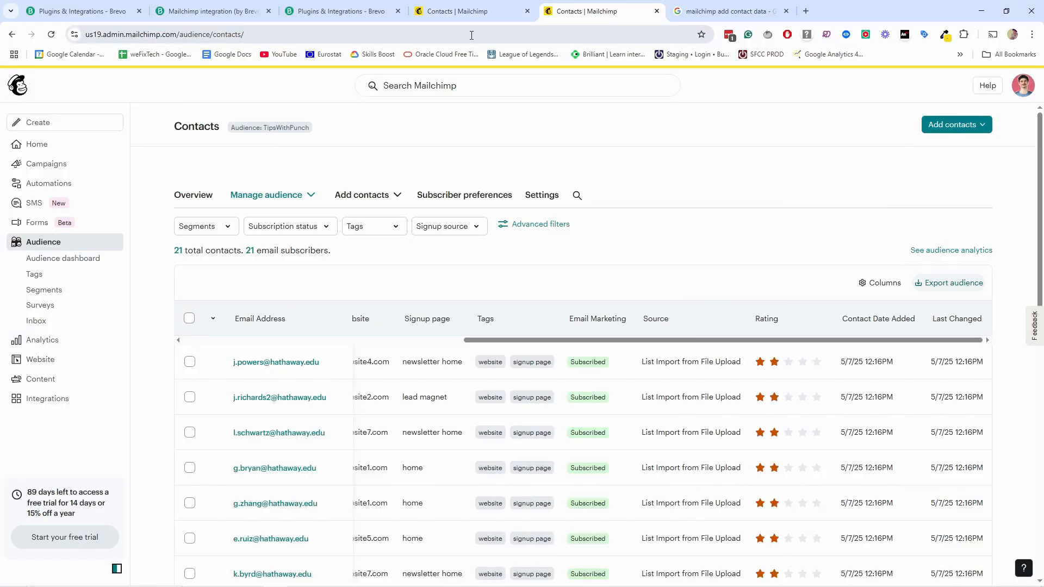
{"action": "left_click", "coordinate": [471, 32]}
{"action": "key", "text": "ctrl+v"}
{"action": "key", "text": "Return"}
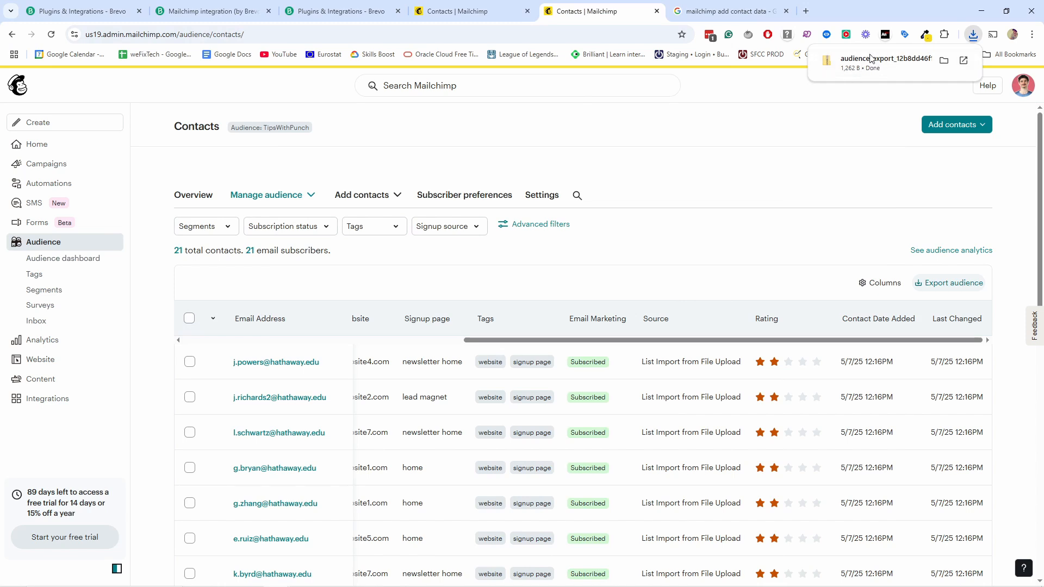
{"action": "left_click", "coordinate": [945, 61]}
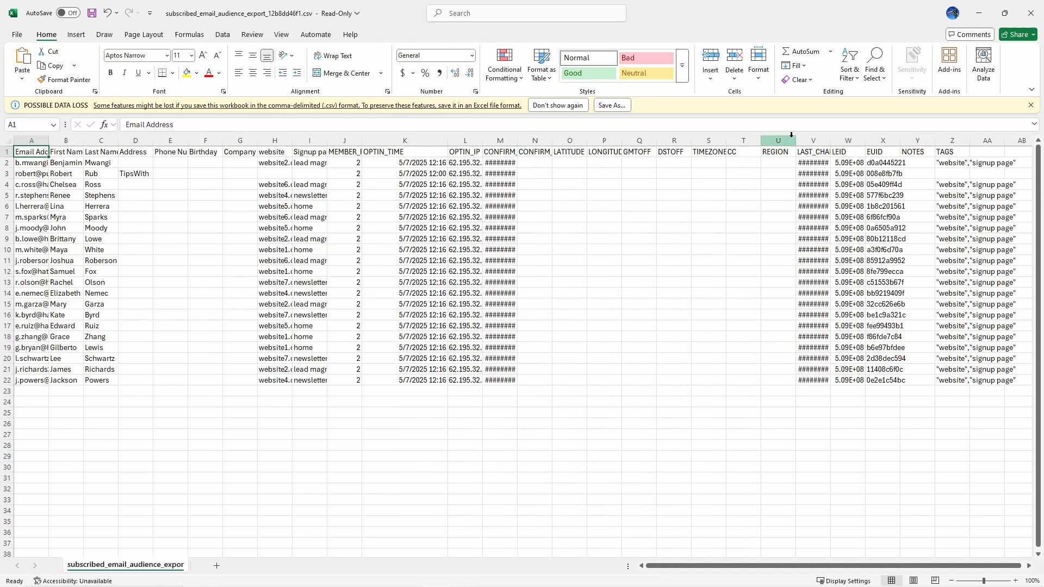
Step: Inspect the website values in column H and the Signup page header, then close without saving
{"action": "double_click", "coordinate": [830, 141]}
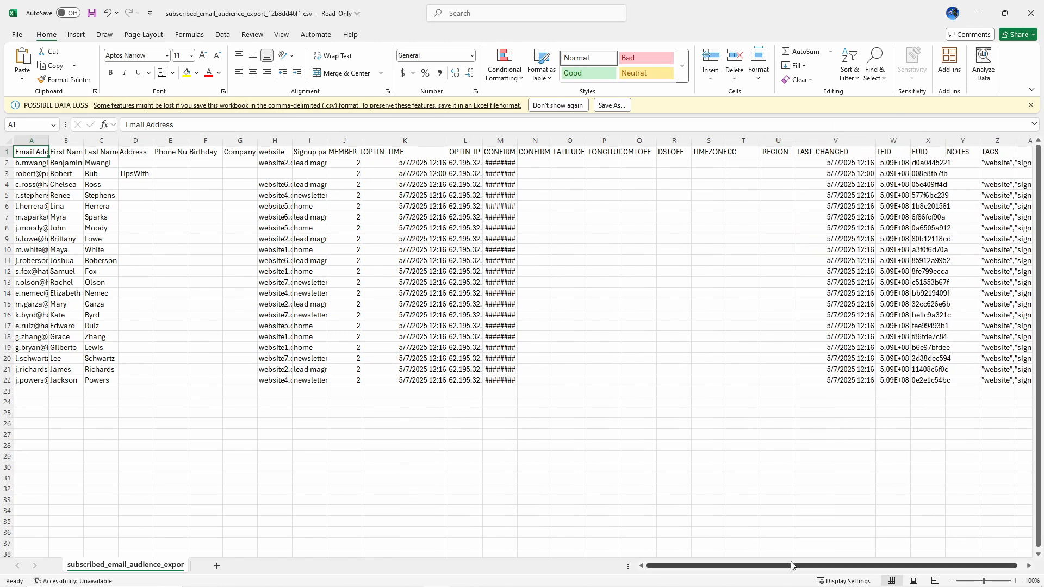
{"action": "scroll", "coordinate": [826, 565], "scroll_direction": "right", "scroll_amount": 1}
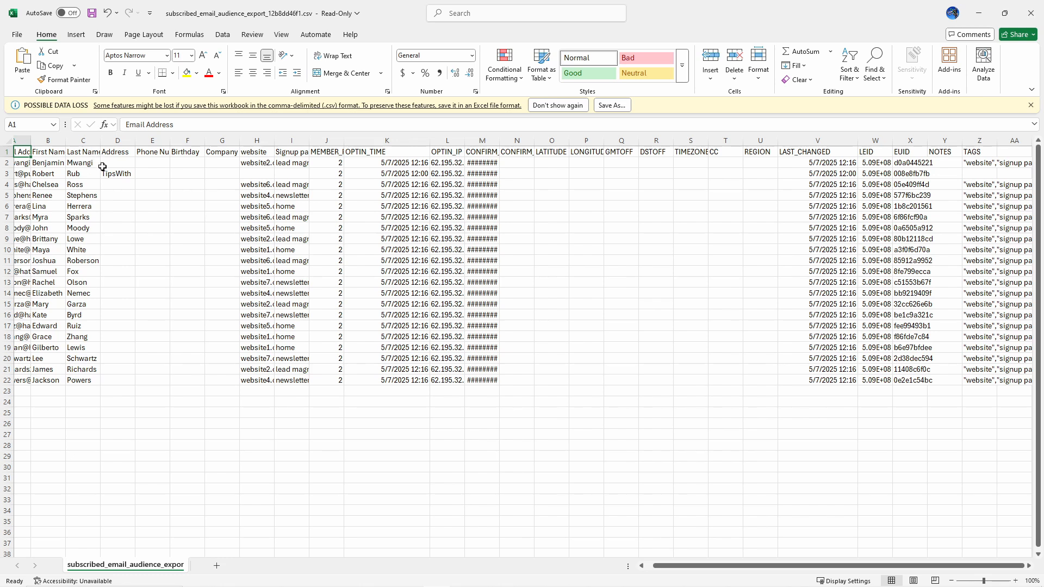
{"action": "left_click_drag", "start_coordinate": [251, 155], "coordinate": [263, 332]}
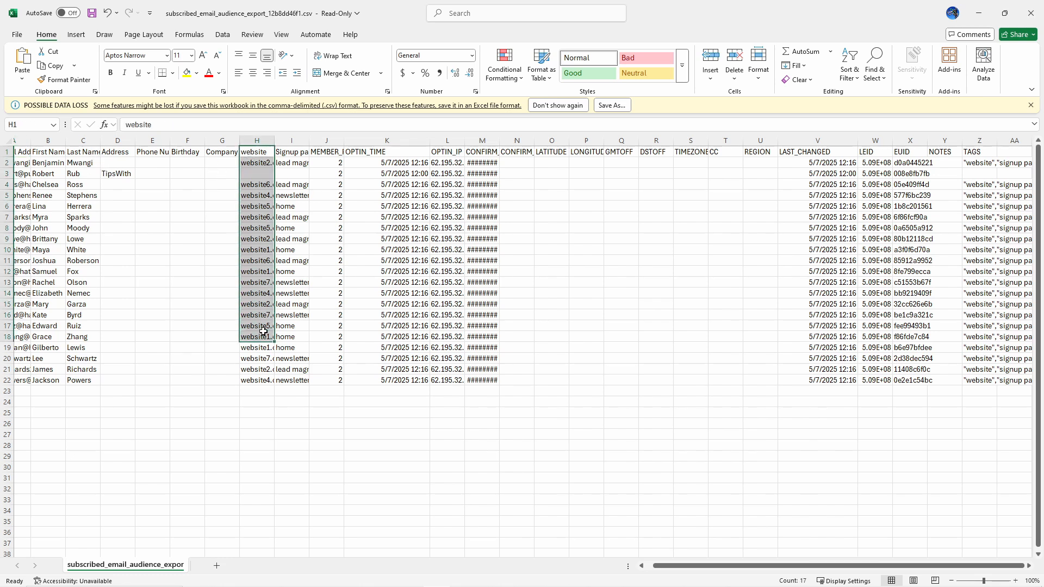
{"action": "left_click", "coordinate": [266, 349]}
{"action": "left_click_drag", "start_coordinate": [254, 150], "coordinate": [257, 248]}
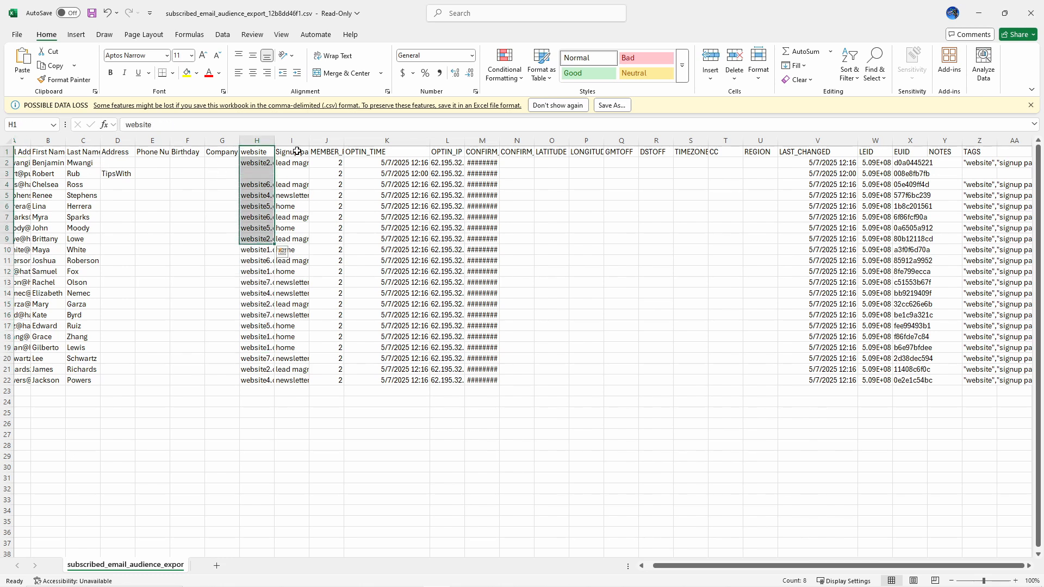
{"action": "left_click", "coordinate": [291, 152]}
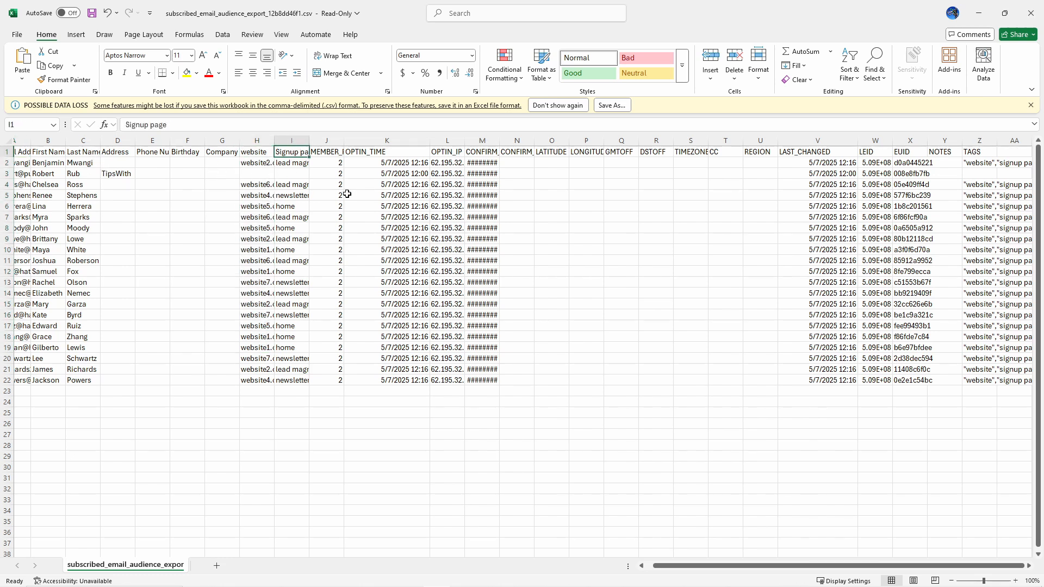
{"action": "left_click", "coordinate": [1031, 16]}
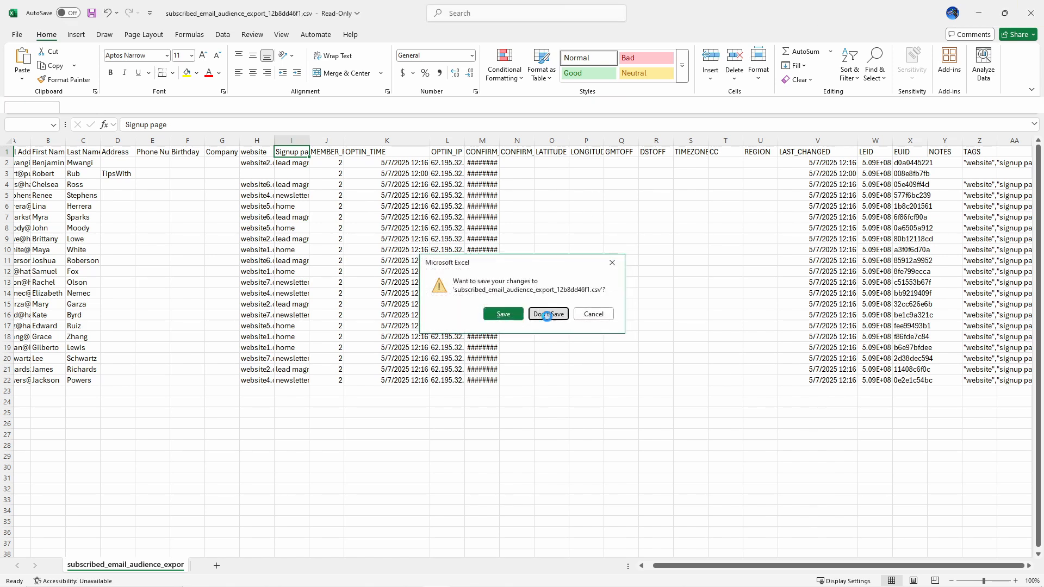
{"action": "left_click", "coordinate": [546, 312]}
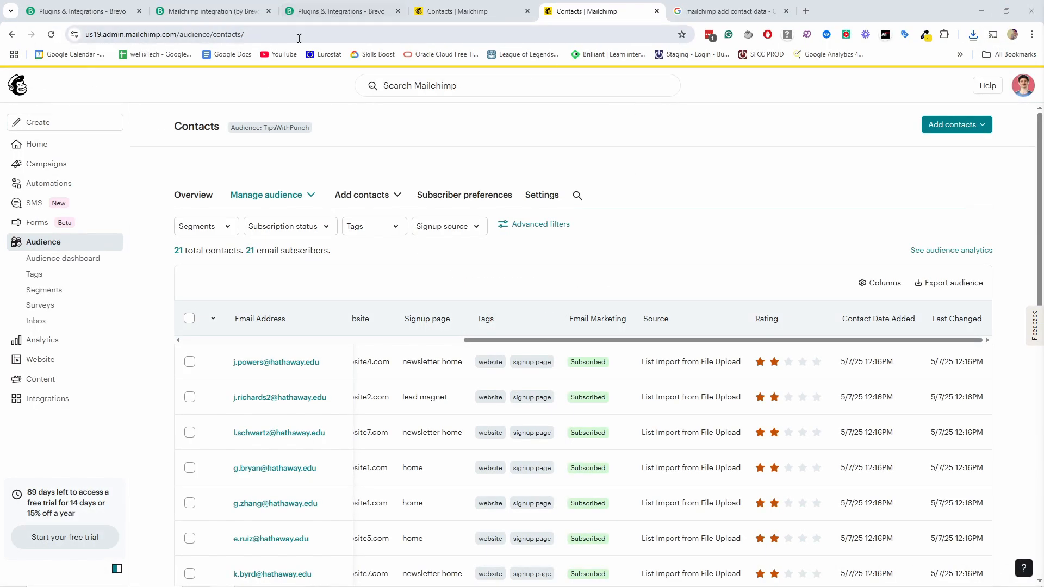
Step: In Brevo Contacts, start a contact import and choose Import from a file
{"action": "left_click", "coordinate": [87, 11]}
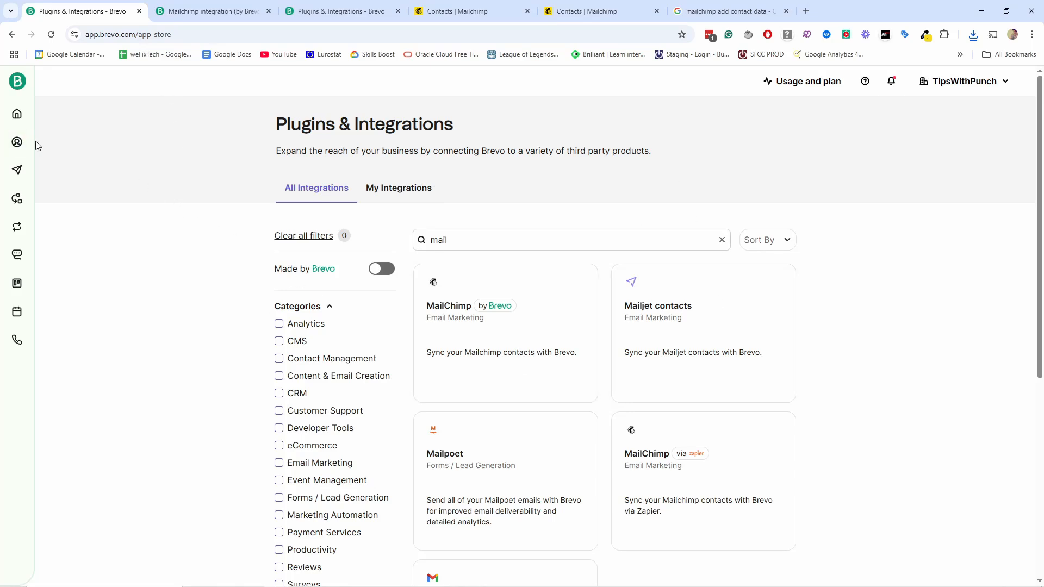
{"action": "mouse_move", "coordinate": [18, 147]}
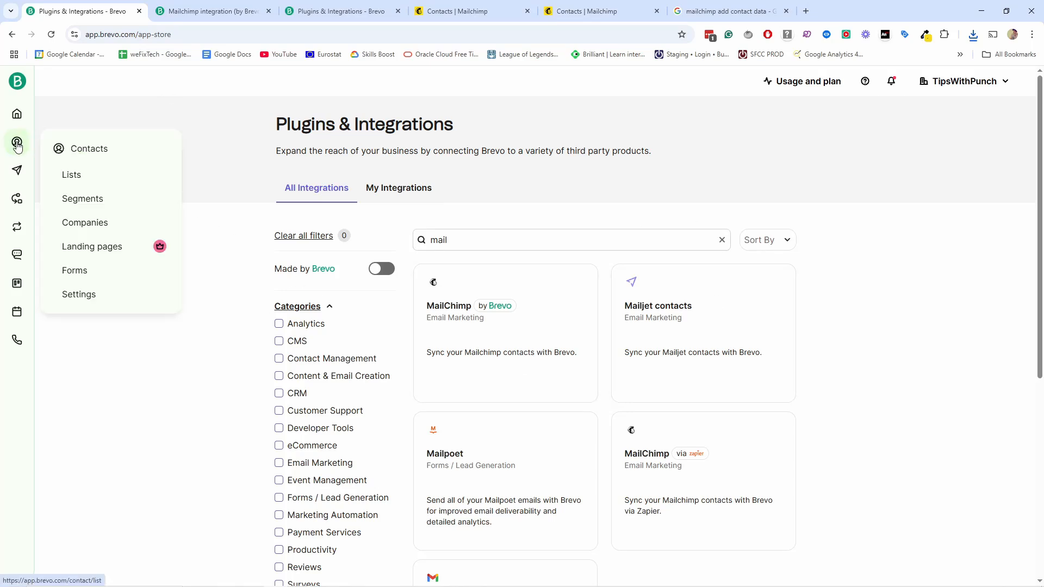
{"action": "left_click", "coordinate": [87, 154]}
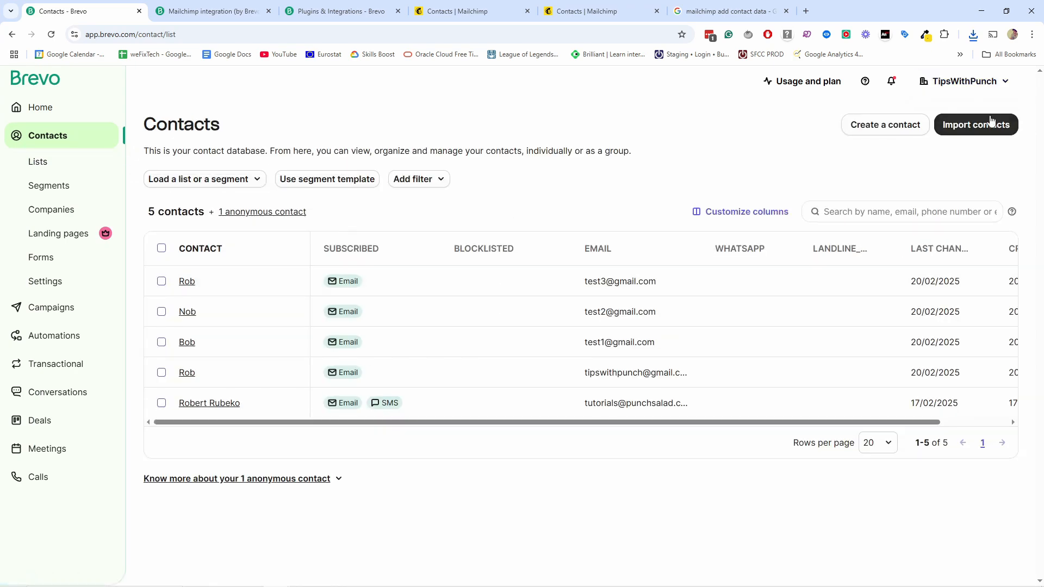
{"action": "left_click", "coordinate": [981, 130]}
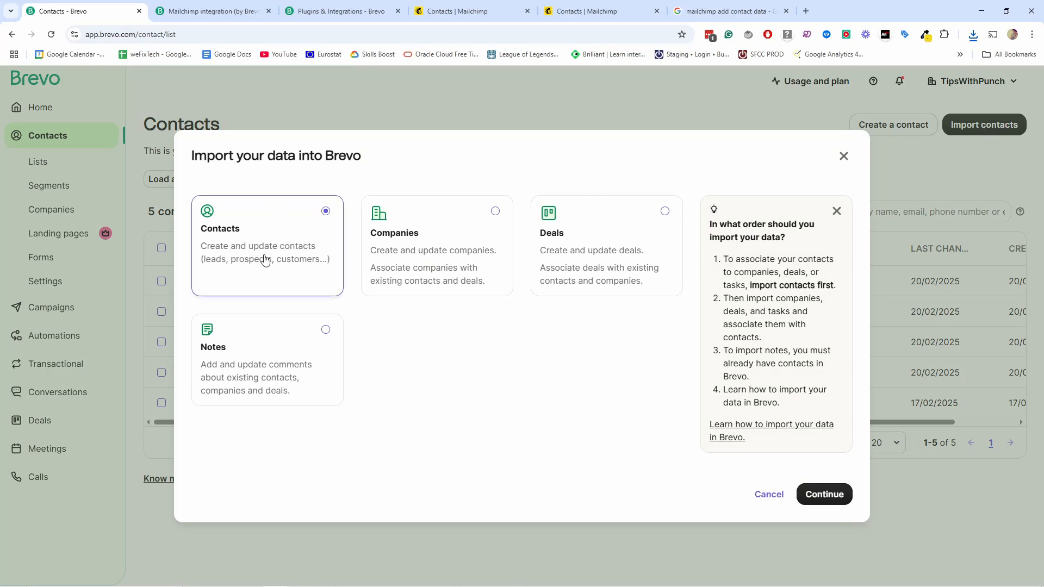
{"action": "left_click", "coordinate": [843, 496]}
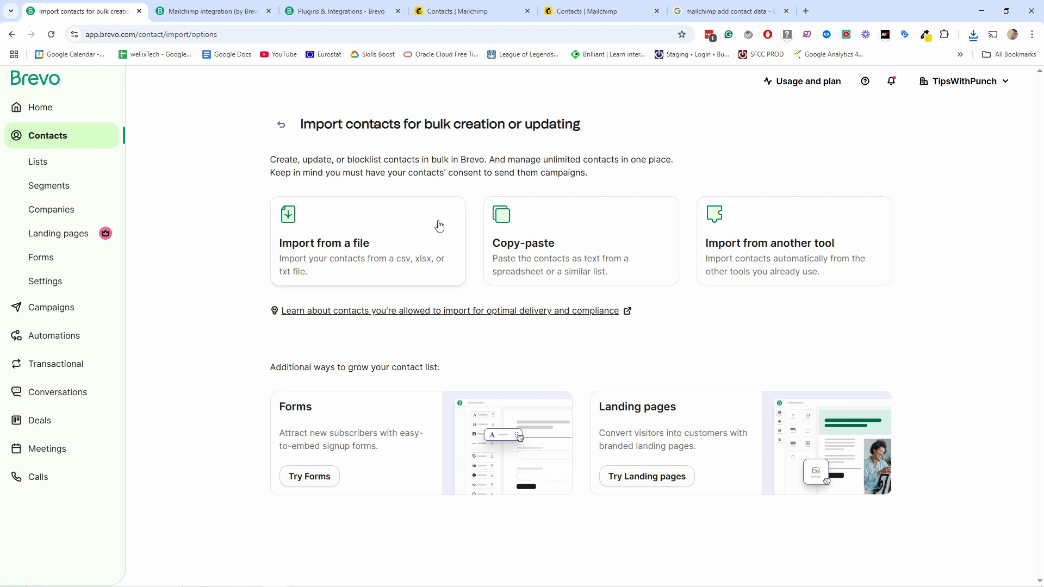
{"action": "left_click", "coordinate": [347, 260]}
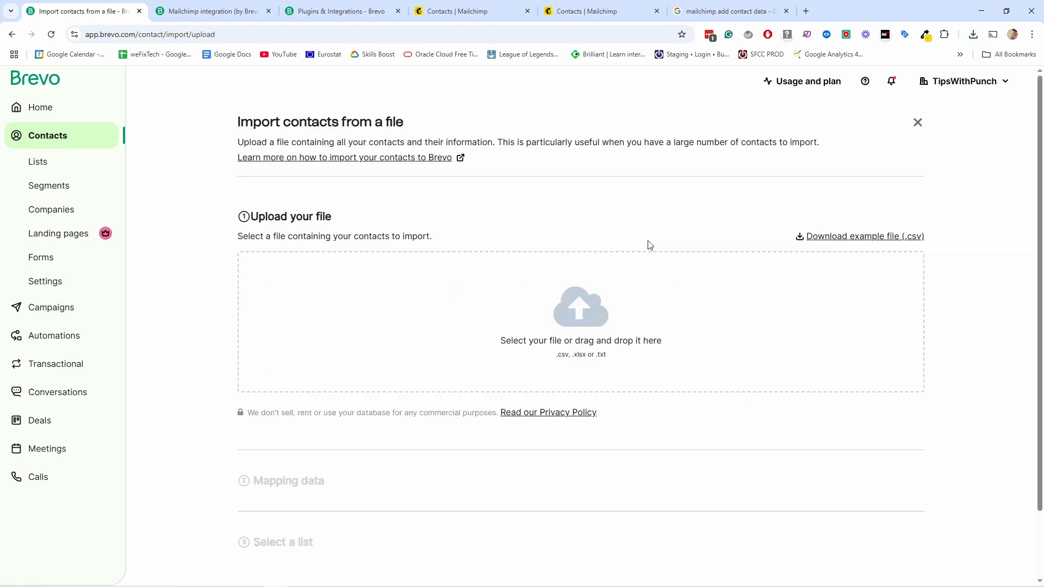
Step: Upload the subscribed_email_audience_export CSV and review its first 10 lines in the preview
{"action": "left_click_drag", "start_coordinate": [0, 318], "coordinate": [525, 317]}
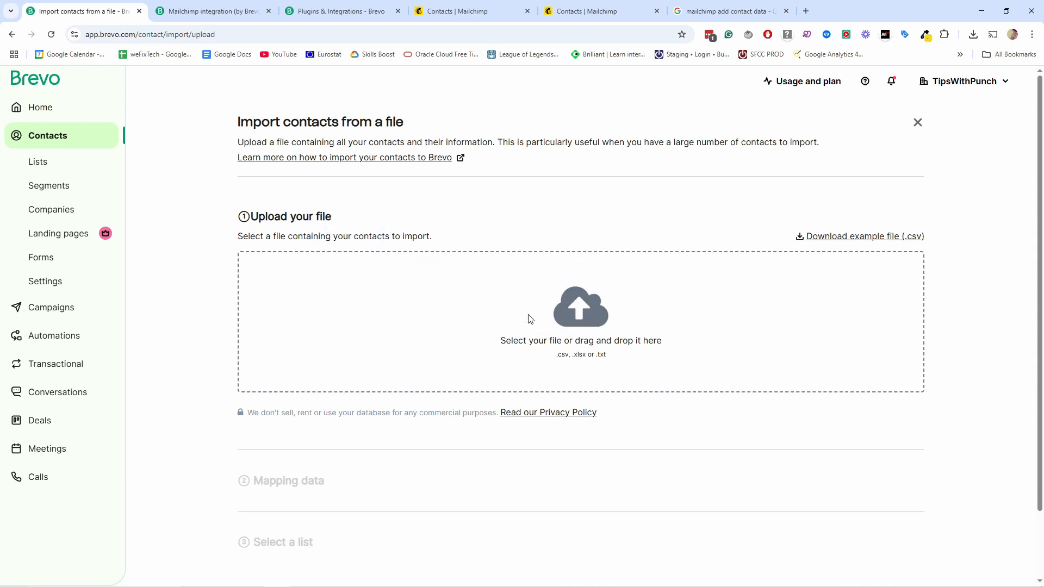
{"action": "scroll", "coordinate": [530, 313], "scroll_direction": "down", "scroll_amount": 1}
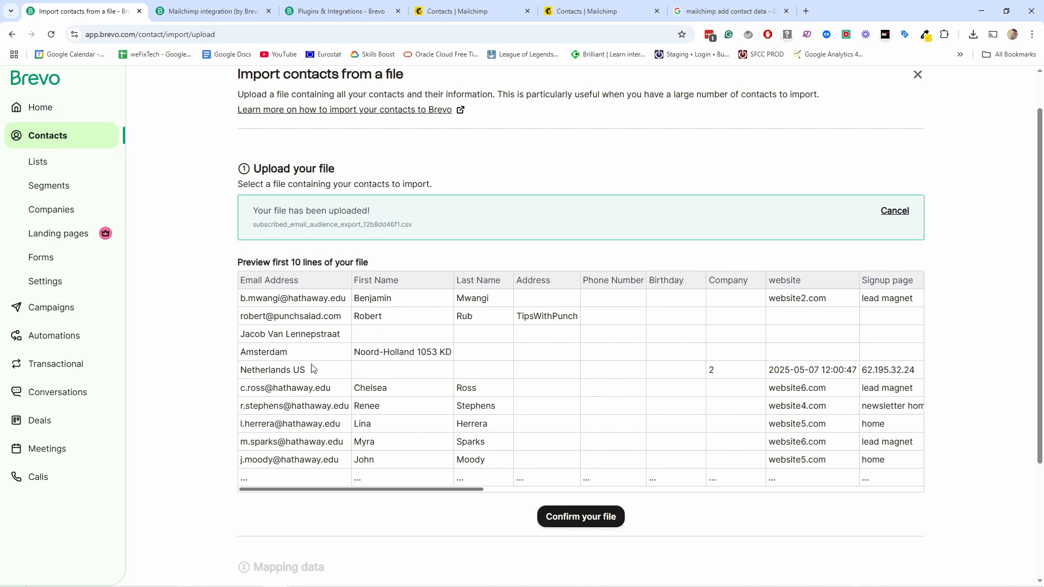
{"action": "scroll", "coordinate": [413, 497], "scroll_direction": "up", "scroll_amount": 1}
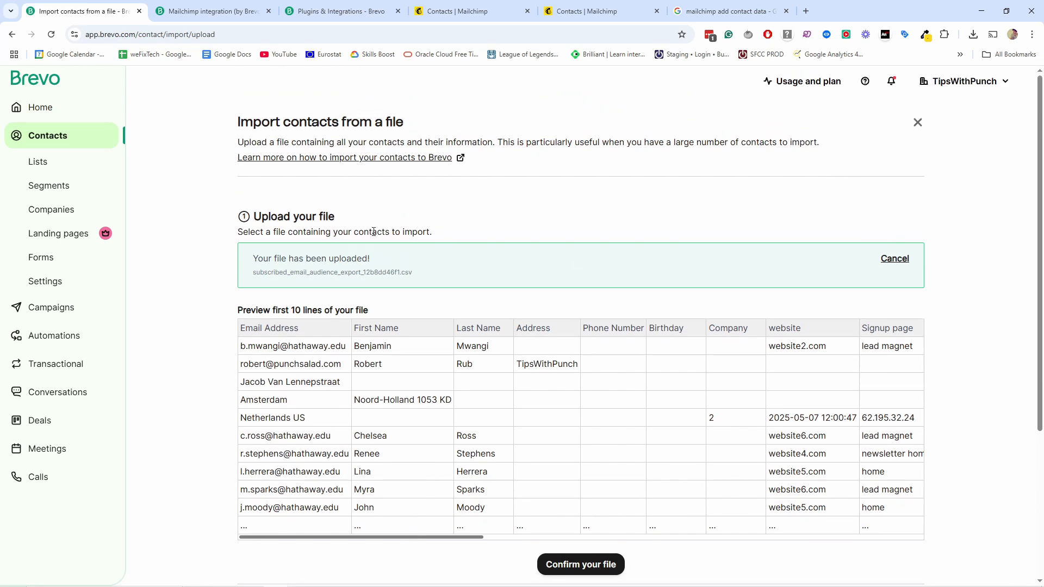
{"action": "scroll", "coordinate": [429, 287], "scroll_direction": "down", "scroll_amount": 2}
{"action": "scroll", "coordinate": [461, 245], "scroll_direction": "up", "scroll_amount": 1}
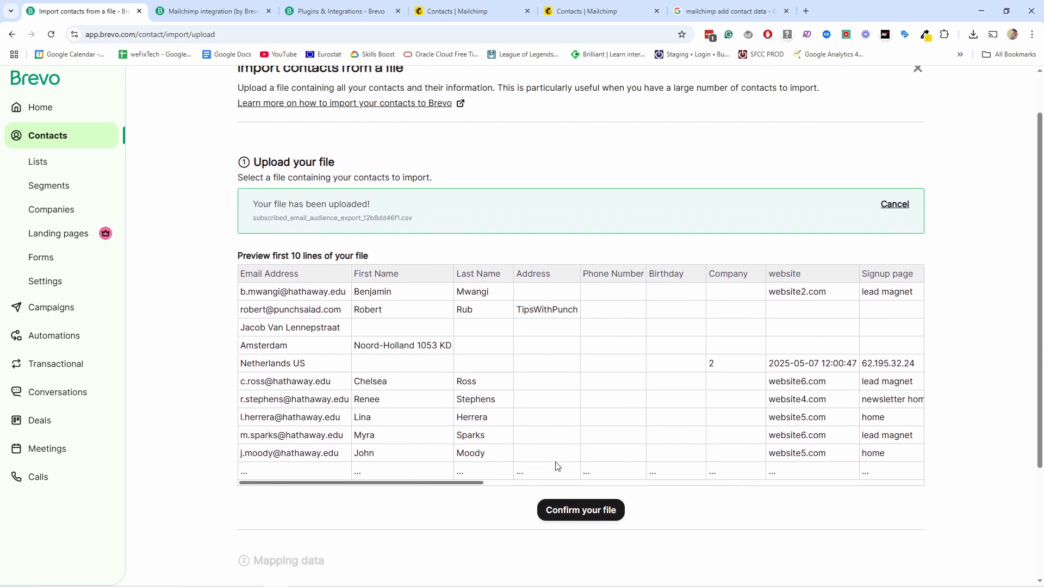
{"action": "left_click_drag", "start_coordinate": [439, 483], "coordinate": [331, 471]}
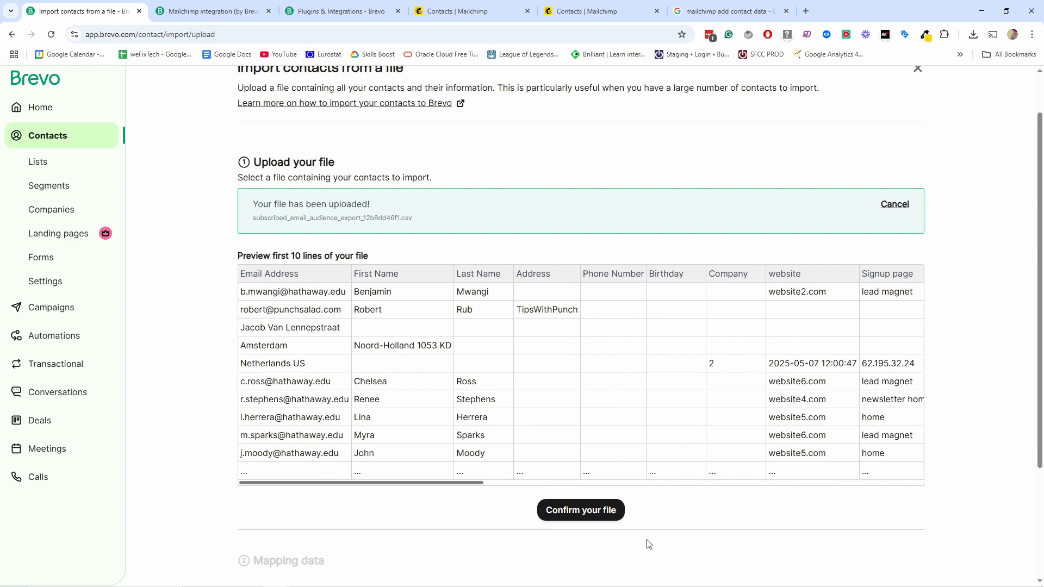
Step: Confirm the uploaded file and review the column mapping list
{"action": "left_click", "coordinate": [580, 511]}
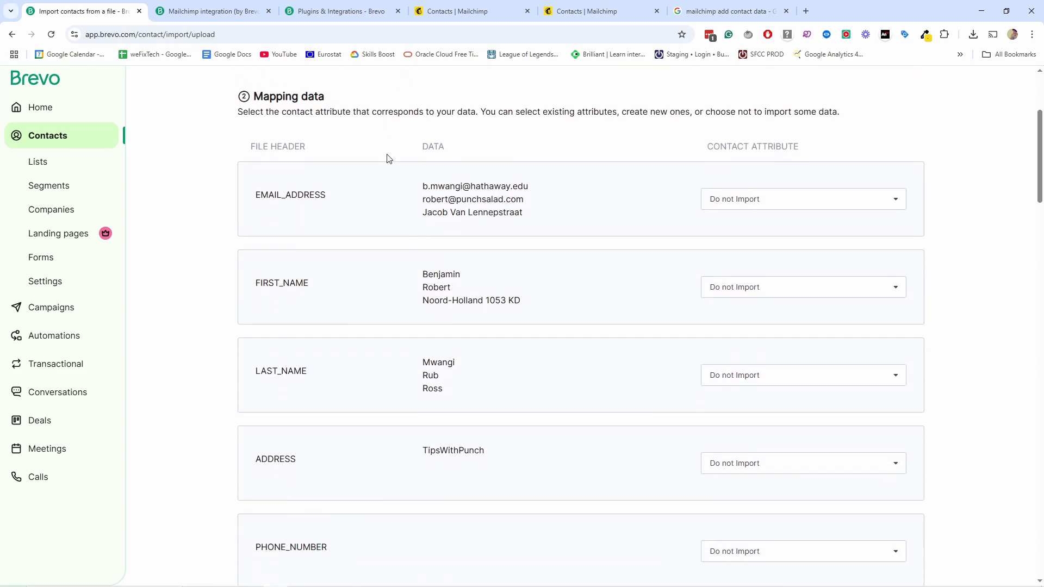
{"action": "scroll", "coordinate": [374, 179], "scroll_direction": "down", "scroll_amount": 7}
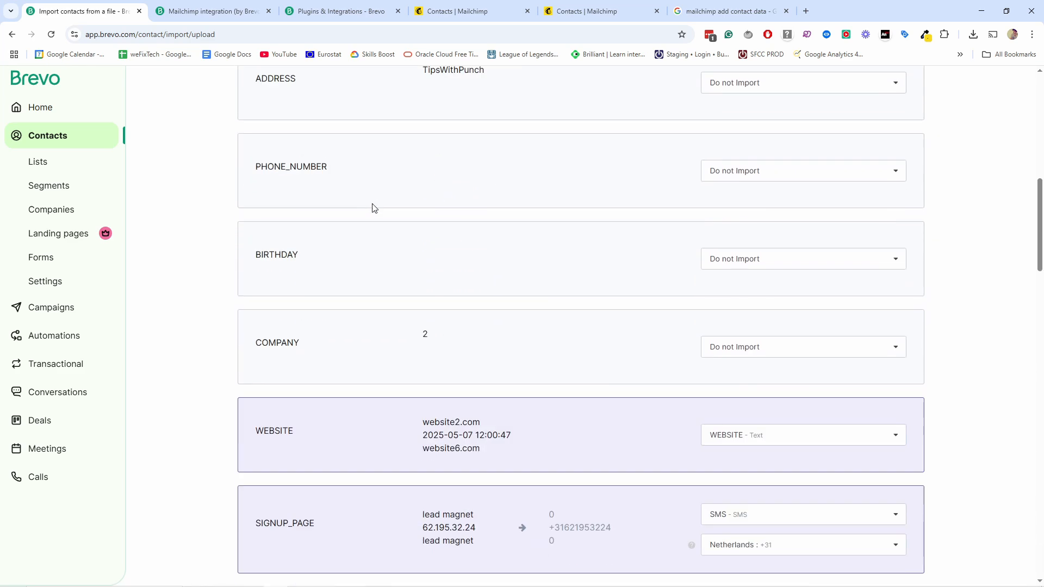
{"action": "scroll", "coordinate": [373, 208], "scroll_direction": "down", "scroll_amount": 20}
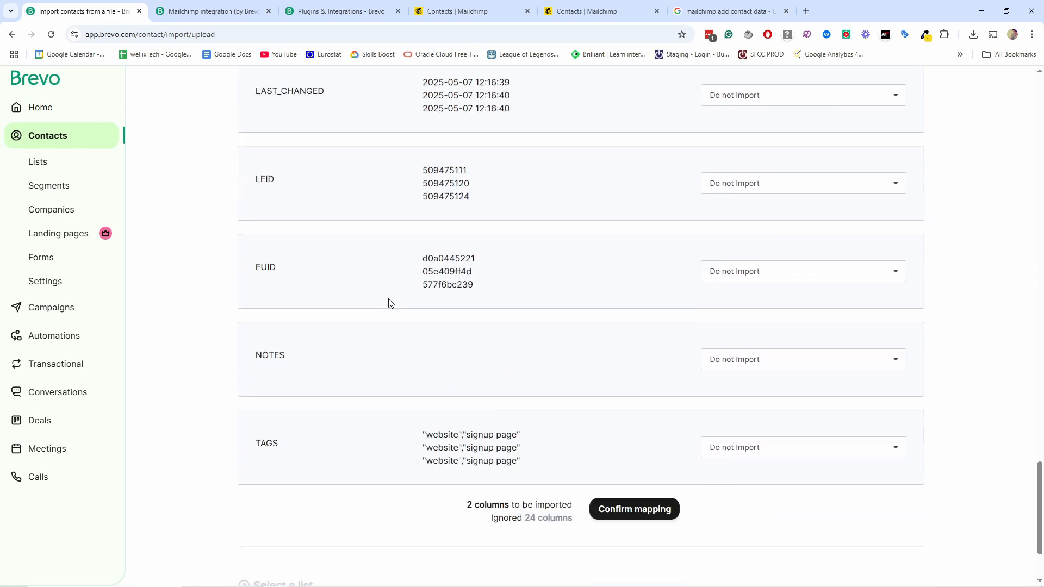
{"action": "scroll", "coordinate": [389, 303], "scroll_direction": "down", "scroll_amount": 2}
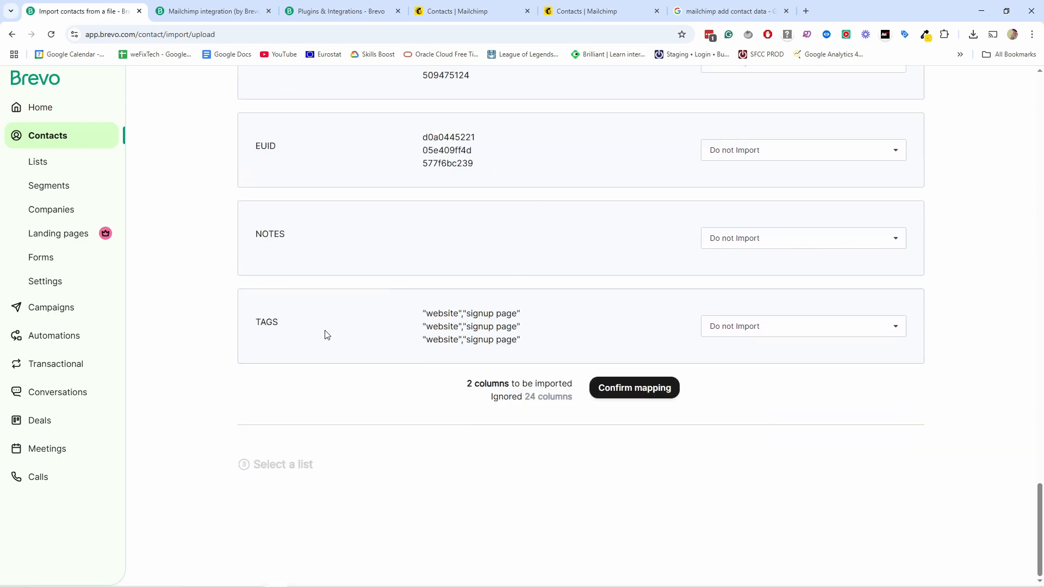
{"action": "scroll", "coordinate": [305, 310], "scroll_direction": "up", "scroll_amount": 4}
{"action": "scroll", "coordinate": [333, 329], "scroll_direction": "down", "scroll_amount": 3}
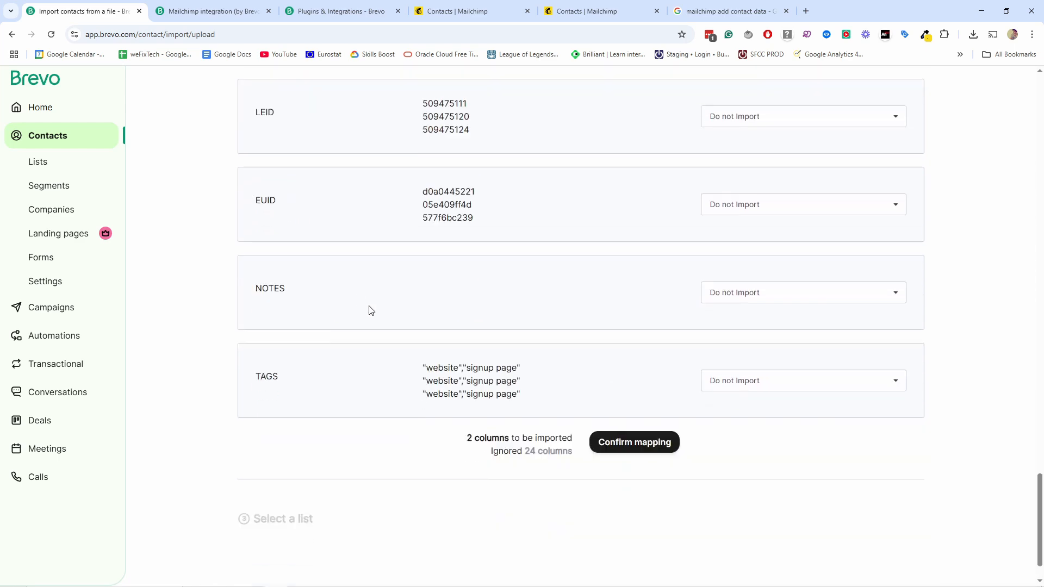
{"action": "scroll", "coordinate": [370, 310], "scroll_direction": "up", "scroll_amount": 20}
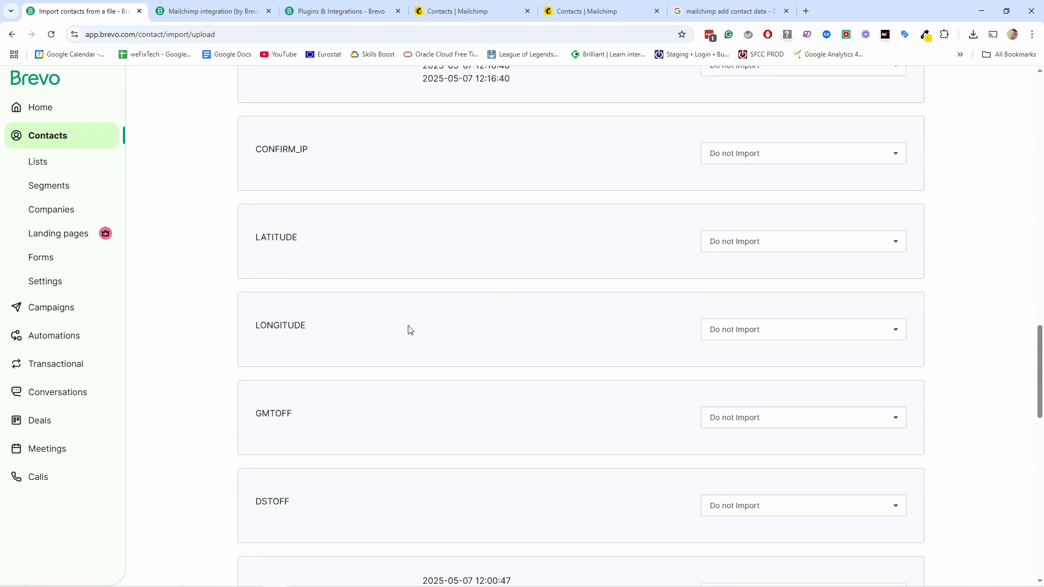
{"action": "scroll", "coordinate": [411, 332], "scroll_direction": "down", "scroll_amount": 5}
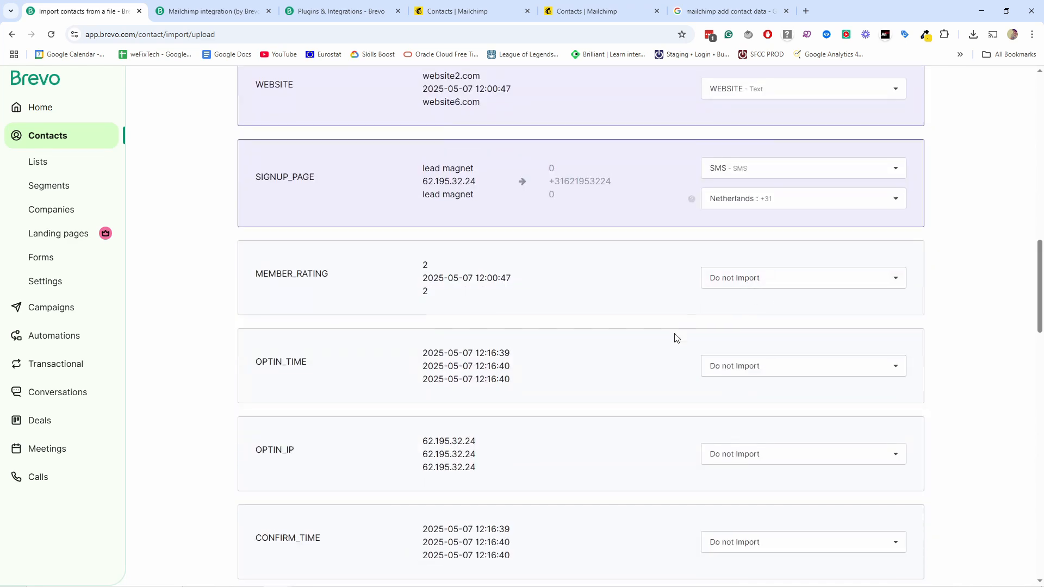
{"action": "scroll", "coordinate": [678, 337], "scroll_direction": "up", "scroll_amount": 13}
{"action": "scroll", "coordinate": [664, 347], "scroll_direction": "up", "scroll_amount": 3}
{"action": "scroll", "coordinate": [662, 331], "scroll_direction": "down", "scroll_amount": 4}
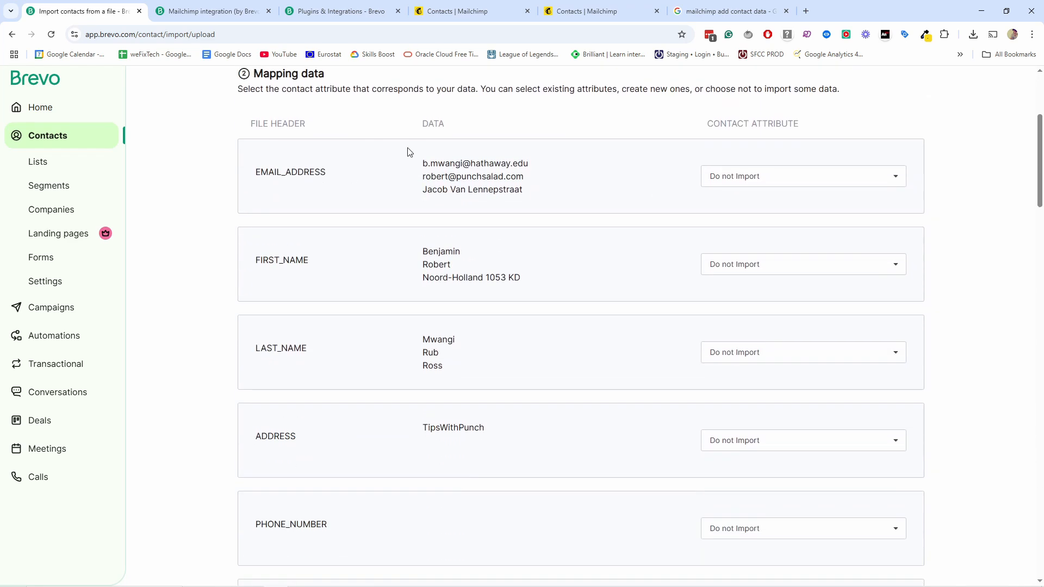
Step: Map EMAIL_ADDRESS to EMAIL, FIRST_NAME to FIRSTNAME and LAST_NAME to LASTNAME
{"action": "left_click", "coordinate": [722, 176]}
{"action": "left_click", "coordinate": [749, 264]}
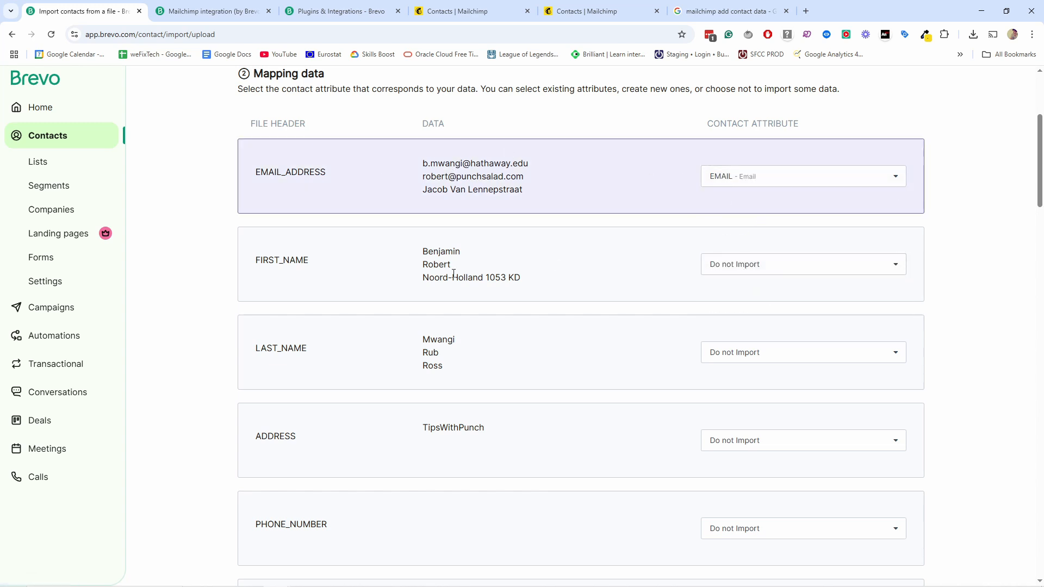
{"action": "left_click", "coordinate": [769, 267]}
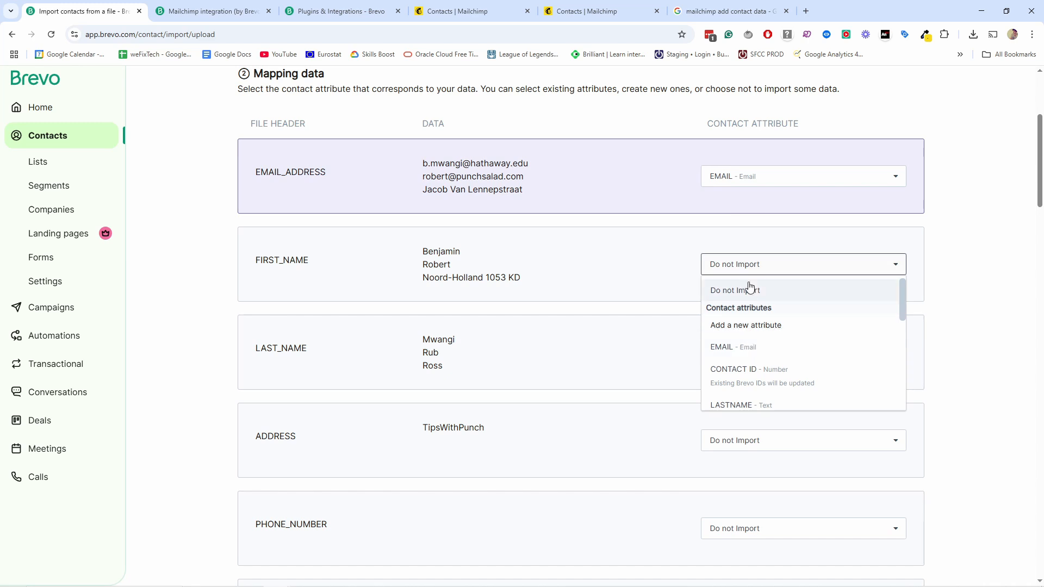
{"action": "scroll", "coordinate": [761, 321], "scroll_direction": "down", "scroll_amount": 2}
{"action": "left_click", "coordinate": [740, 373]}
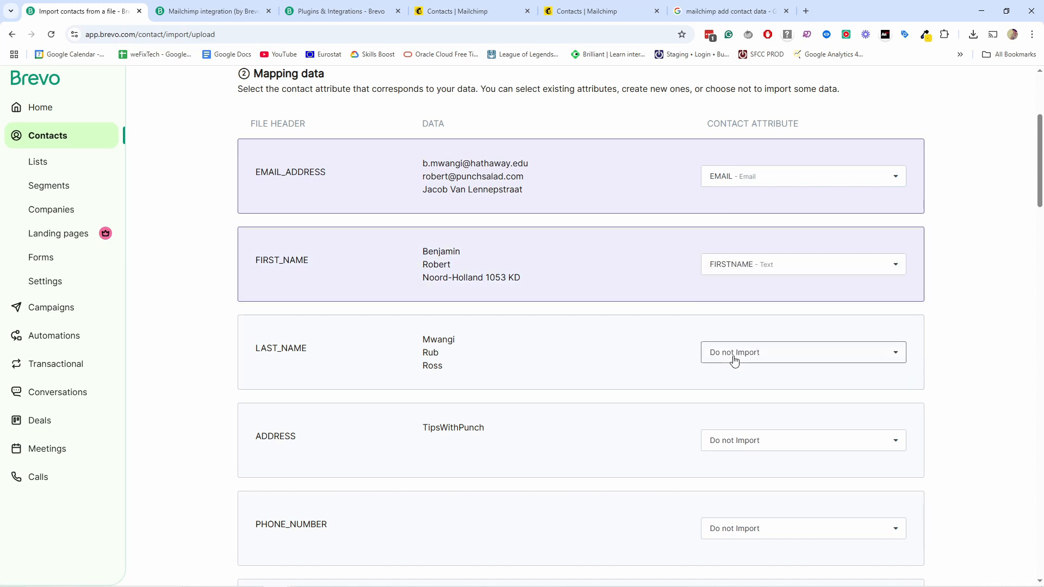
{"action": "left_click", "coordinate": [736, 354]}
{"action": "scroll", "coordinate": [753, 448], "scroll_direction": "down", "scroll_amount": 1}
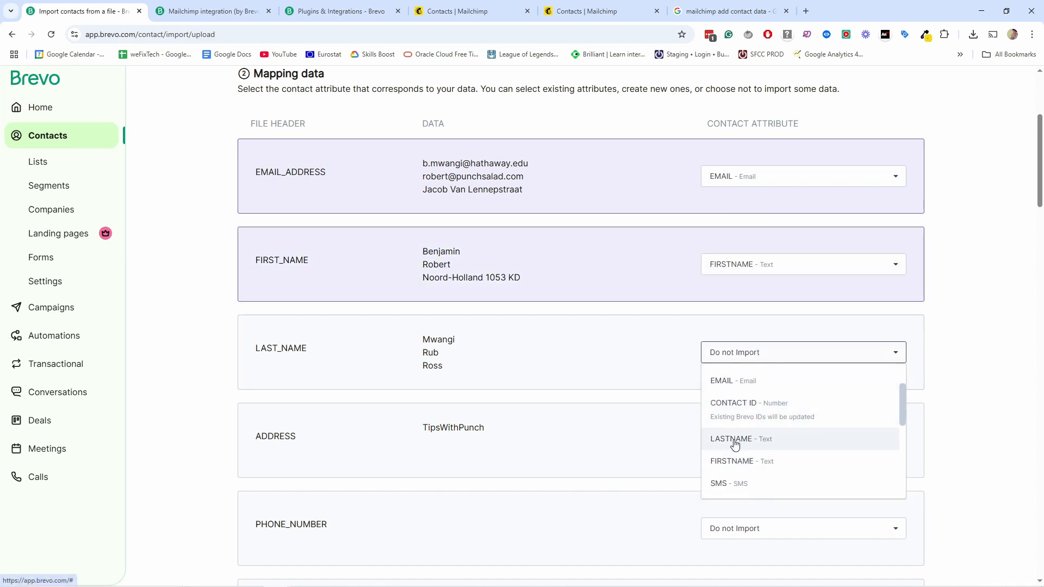
{"action": "left_click", "coordinate": [735, 441]}
Step: Leave the ADDRESS column on Do not Import and review the remaining columns
{"action": "scroll", "coordinate": [653, 225], "scroll_direction": "down", "scroll_amount": 2}
{"action": "left_click", "coordinate": [752, 333]}
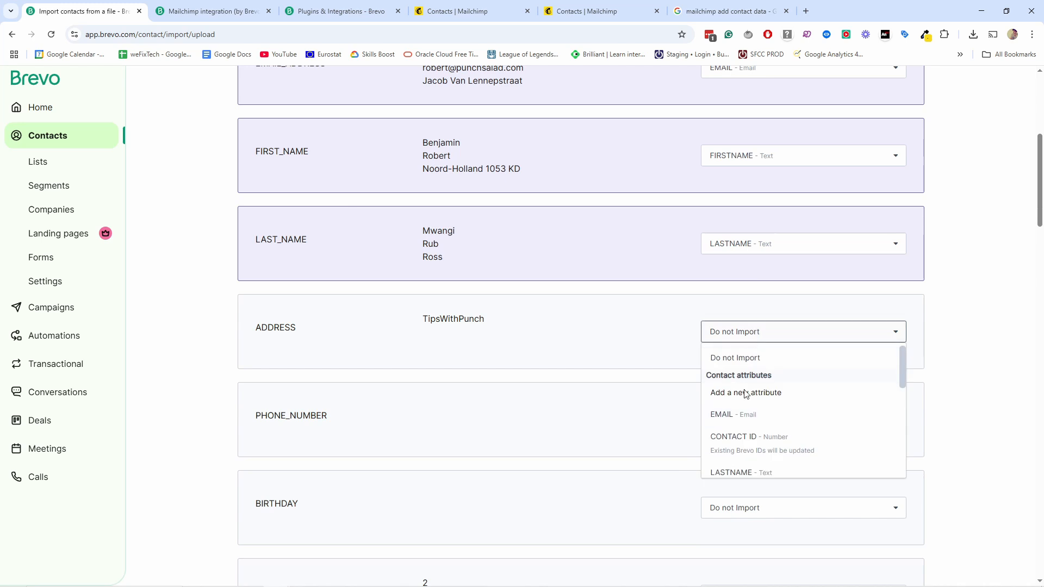
{"action": "left_click", "coordinate": [565, 334]}
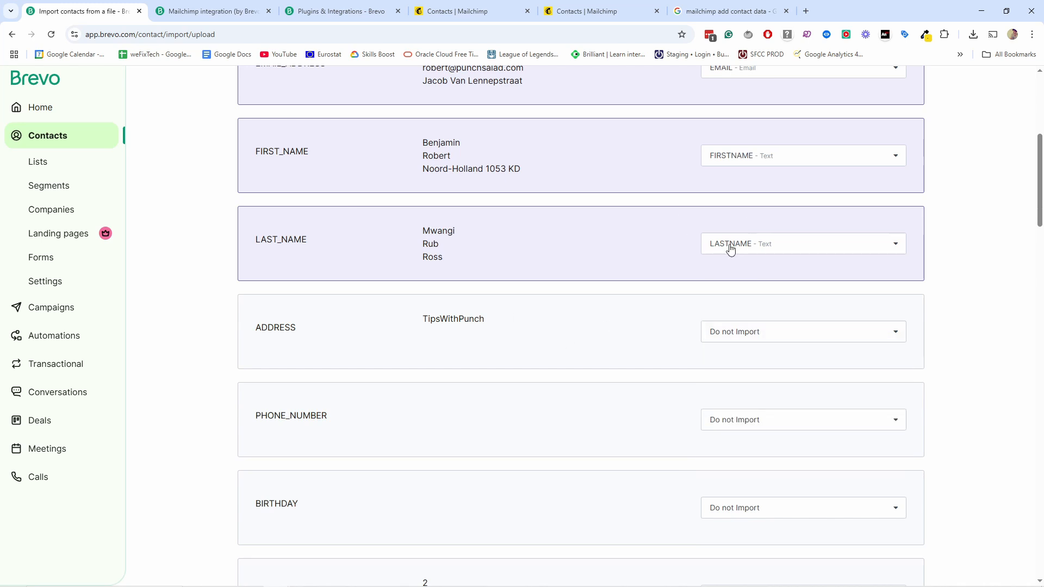
{"action": "scroll", "coordinate": [756, 310], "scroll_direction": "down", "scroll_amount": 1}
{"action": "scroll", "coordinate": [707, 261], "scroll_direction": "down", "scroll_amount": 4}
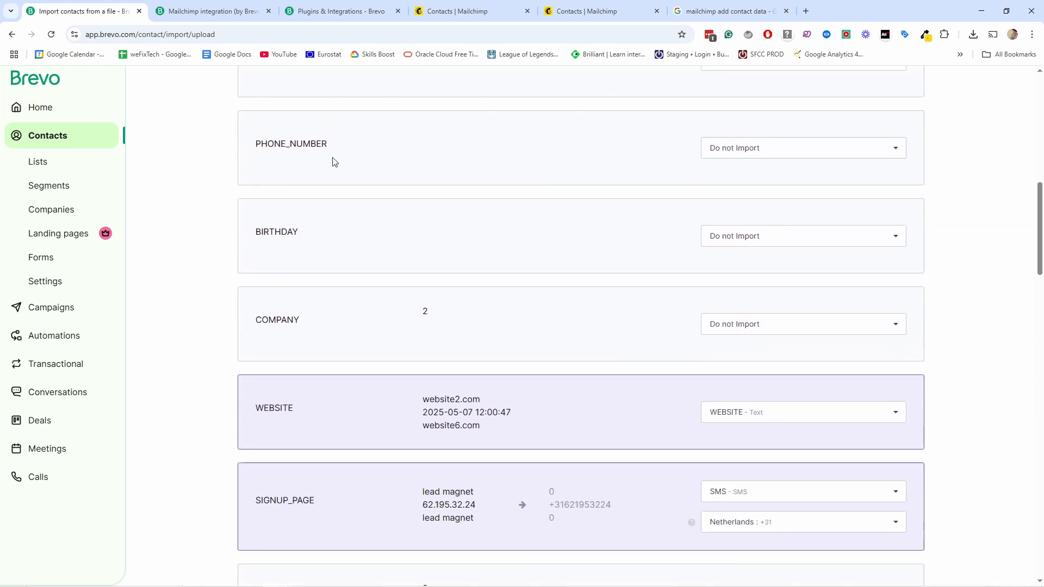
{"action": "scroll", "coordinate": [440, 312], "scroll_direction": "down", "scroll_amount": 1}
{"action": "scroll", "coordinate": [439, 312], "scroll_direction": "down", "scroll_amount": 1}
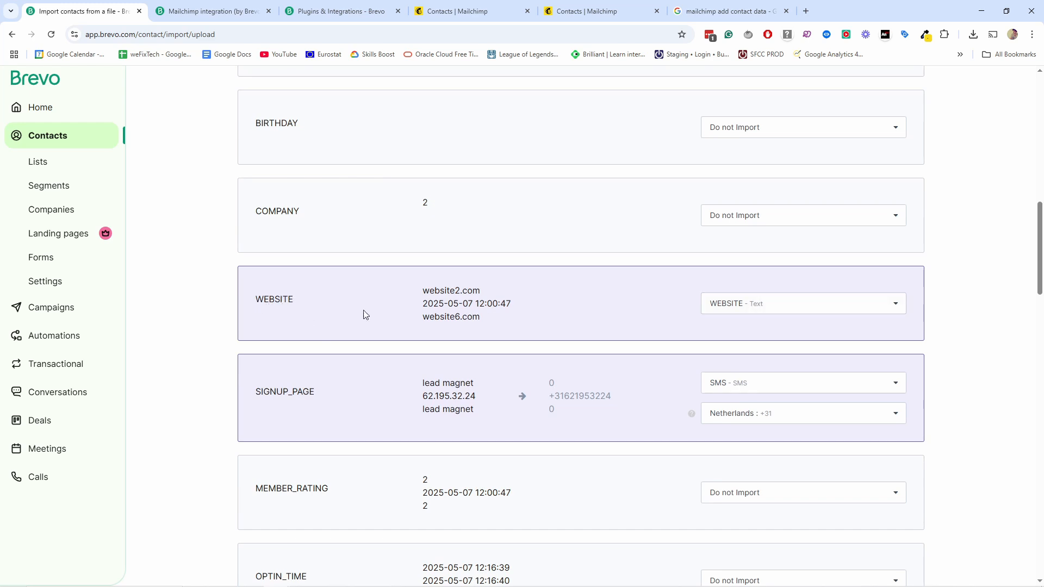
Step: Keep WEBSITE mapped to the WEBSITE attribute and inspect the SIGNUP_PAGE sample values
{"action": "left_click", "coordinate": [729, 305]}
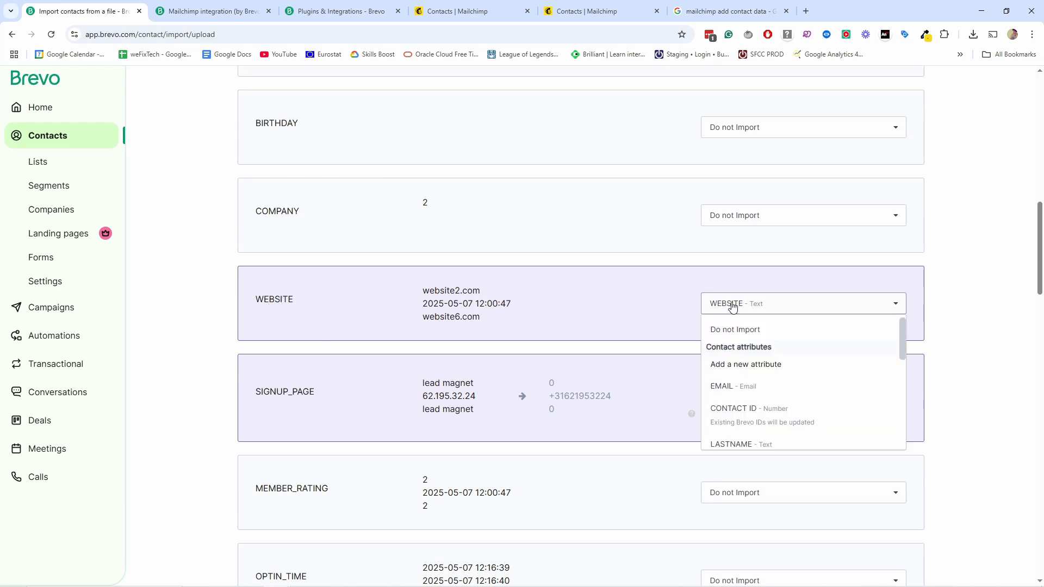
{"action": "left_click", "coordinate": [767, 286]}
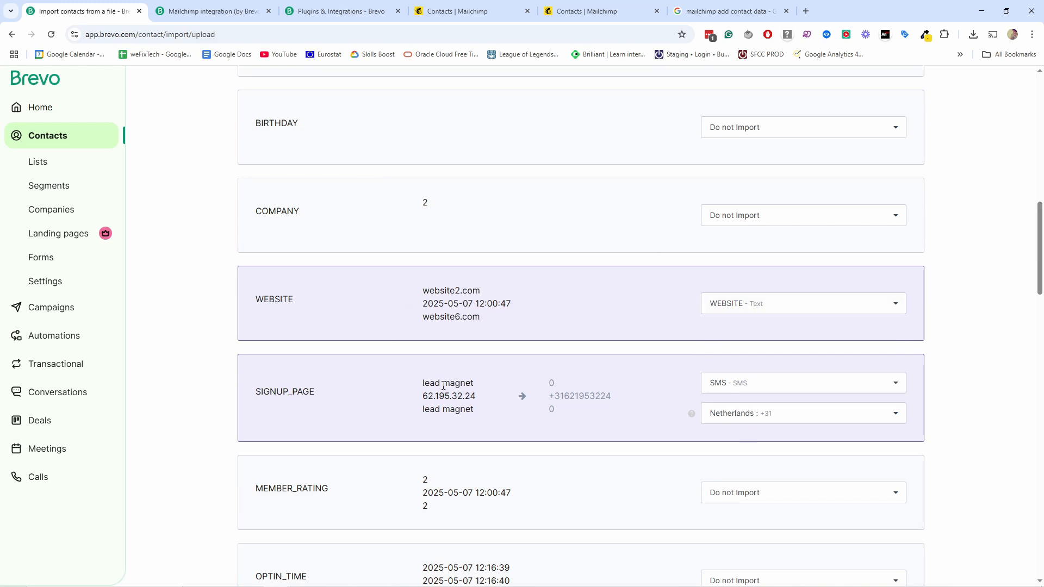
{"action": "left_click_drag", "start_coordinate": [443, 386], "coordinate": [492, 415]}
{"action": "left_click", "coordinate": [485, 411]}
Step: Switch the SIGNUP_PAGE column from SMS to the SIGNUP_PAGE text attribute
{"action": "left_click", "coordinate": [743, 385]}
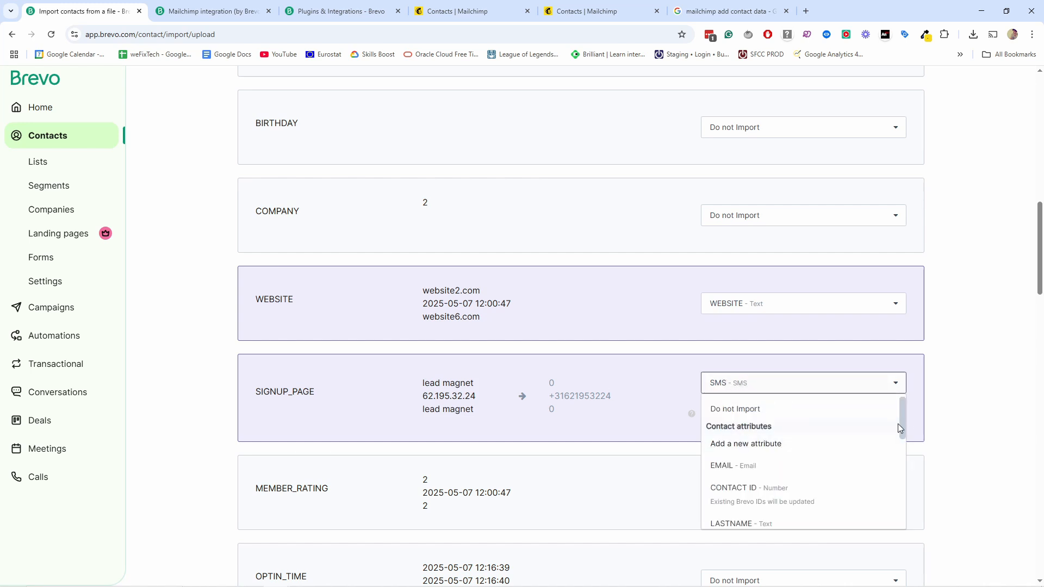
{"action": "left_click_drag", "start_coordinate": [903, 421], "coordinate": [915, 521]}
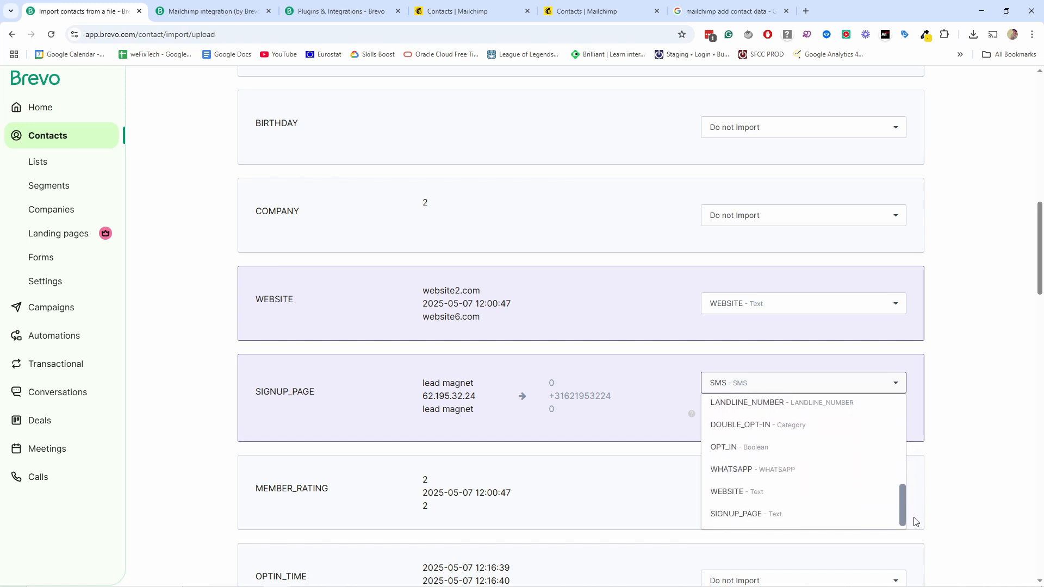
{"action": "left_click", "coordinate": [762, 515]}
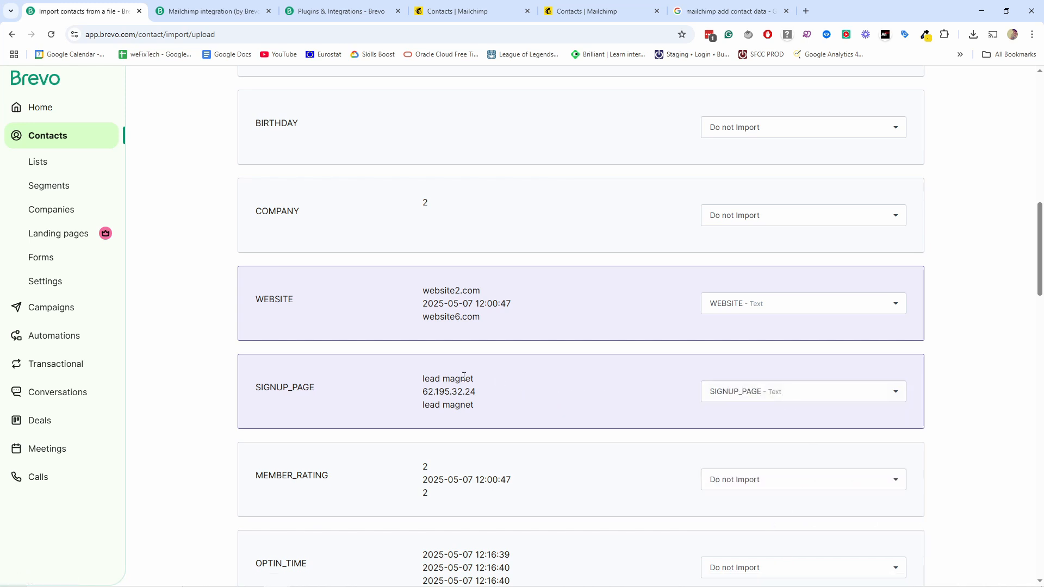
{"action": "mouse_move", "coordinate": [428, 302]}
{"action": "left_mouse_down"}
{"action": "mouse_move", "coordinate": [510, 305]}
{"action": "mouse_move", "coordinate": [424, 300]}
{"action": "left_mouse_up"}
{"action": "left_click", "coordinate": [511, 305]}
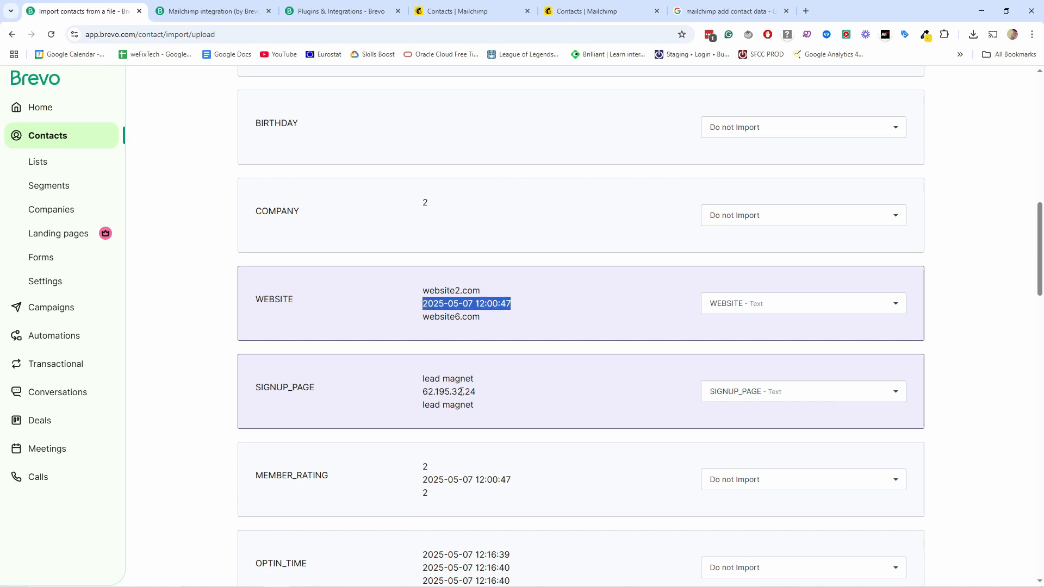
{"action": "scroll", "coordinate": [461, 392], "scroll_direction": "down", "scroll_amount": 2}
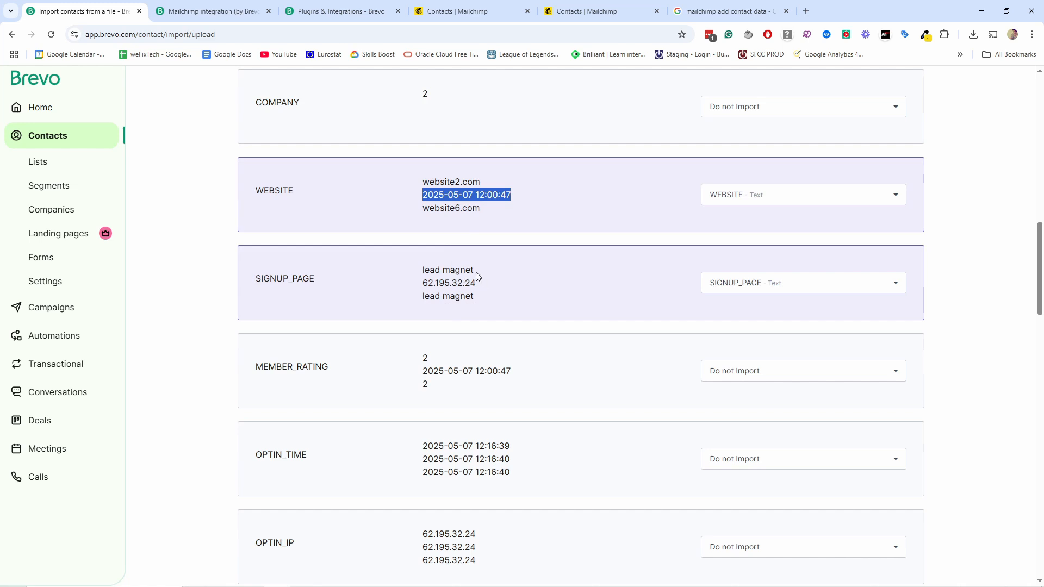
{"action": "scroll", "coordinate": [476, 276], "scroll_direction": "down", "scroll_amount": 2}
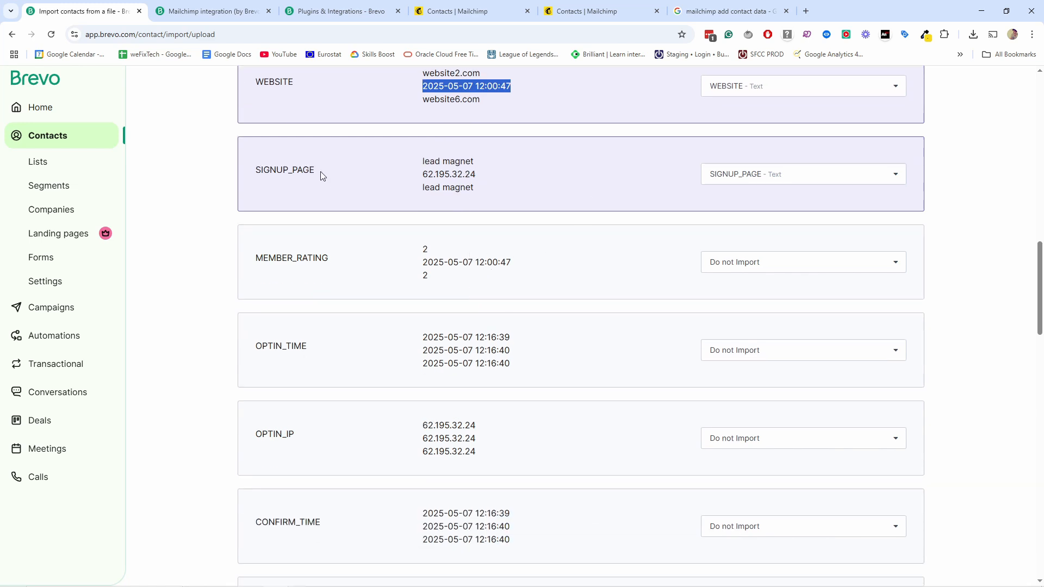
{"action": "scroll", "coordinate": [321, 175], "scroll_direction": "down", "scroll_amount": 4}
{"action": "scroll", "coordinate": [352, 318], "scroll_direction": "up", "scroll_amount": 3}
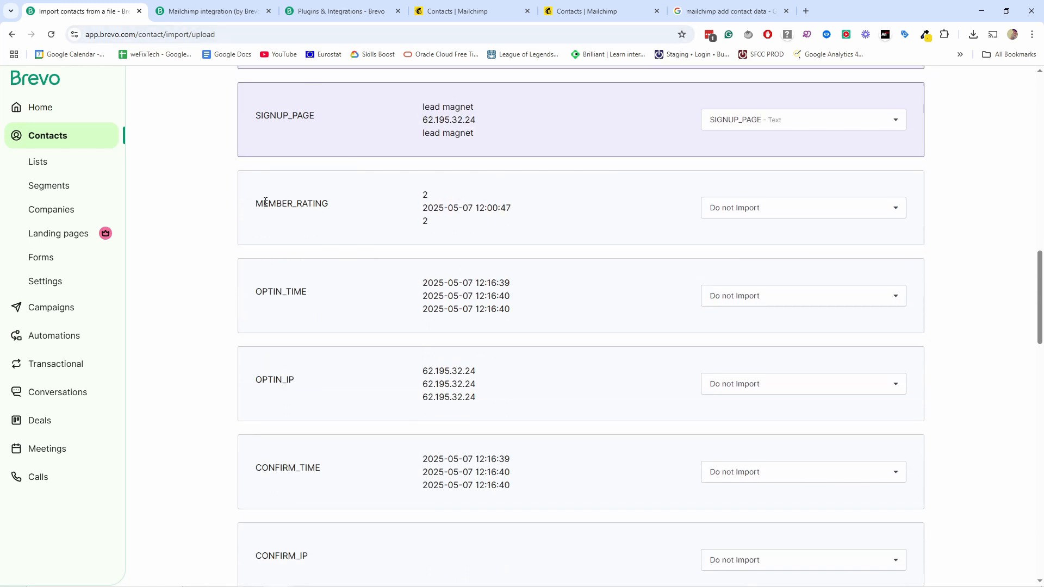
{"action": "left_click_drag", "start_coordinate": [256, 203], "coordinate": [348, 220]}
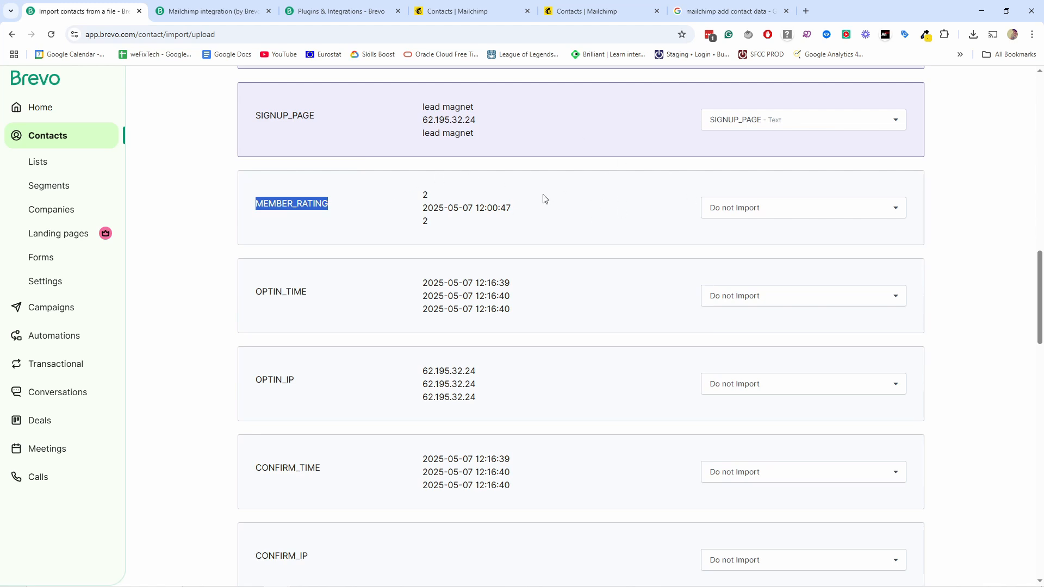
{"action": "scroll", "coordinate": [539, 217], "scroll_direction": "down", "scroll_amount": 2}
{"action": "scroll", "coordinate": [633, 151], "scroll_direction": "down", "scroll_amount": 15}
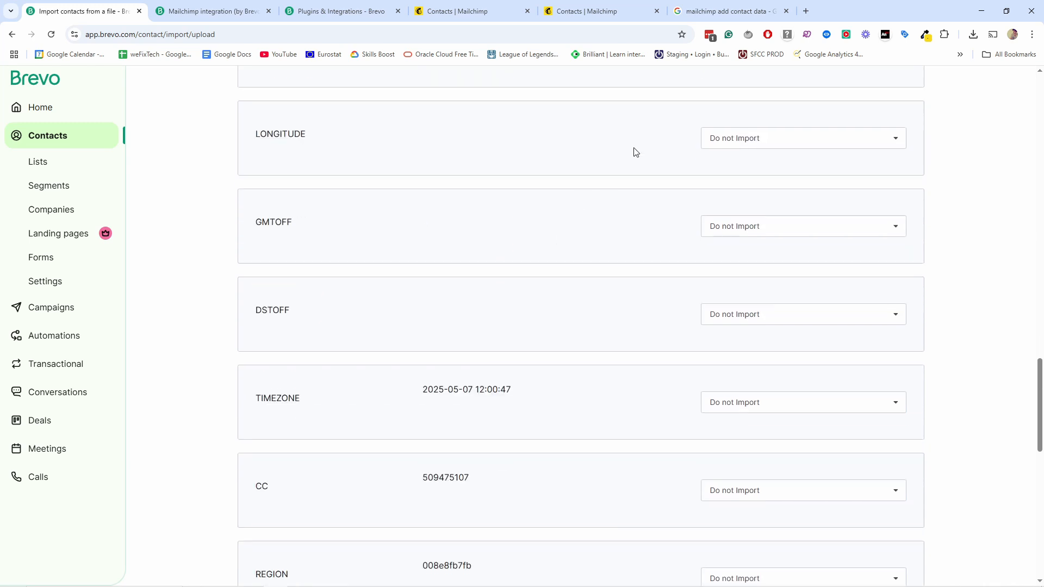
{"action": "scroll", "coordinate": [540, 396], "scroll_direction": "down", "scroll_amount": 5}
Step: Add a new TAGS text attribute from the TAGS row, then revert TAGS to Do not Import
{"action": "left_click", "coordinate": [722, 402]}
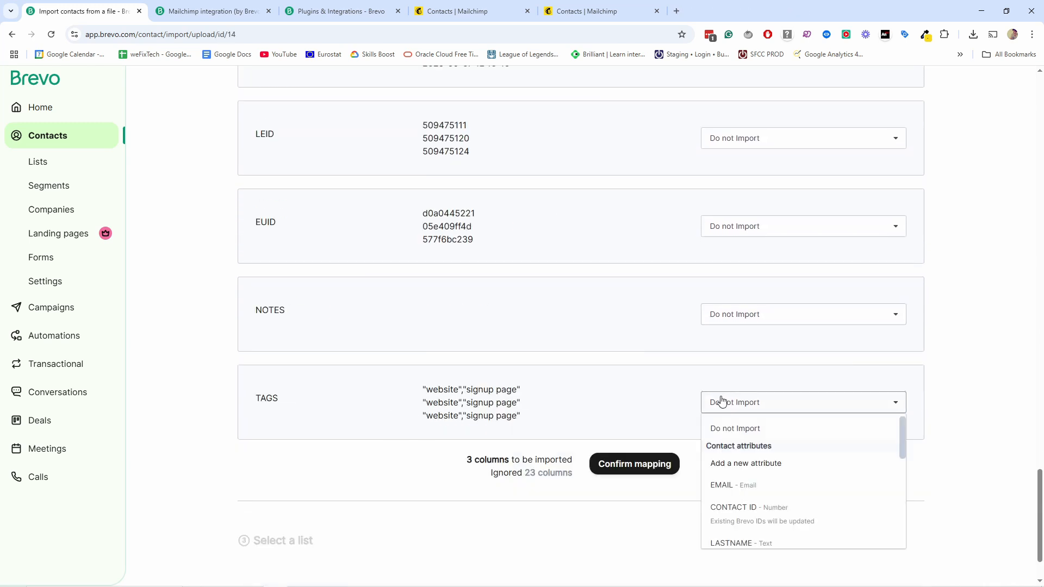
{"action": "left_click", "coordinate": [726, 465]}
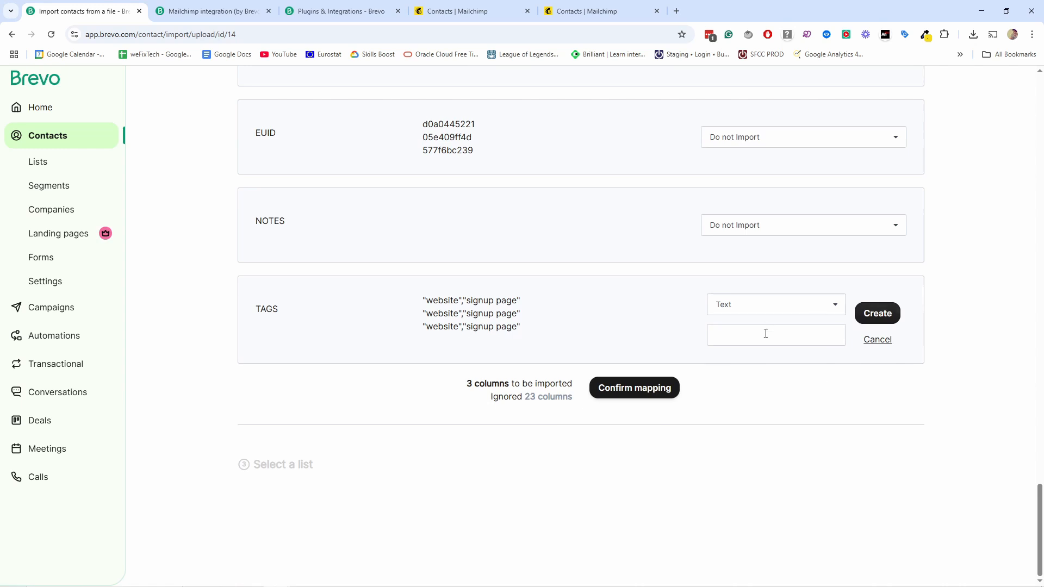
{"action": "left_click", "coordinate": [766, 334]}
{"action": "left_click", "coordinate": [878, 313]}
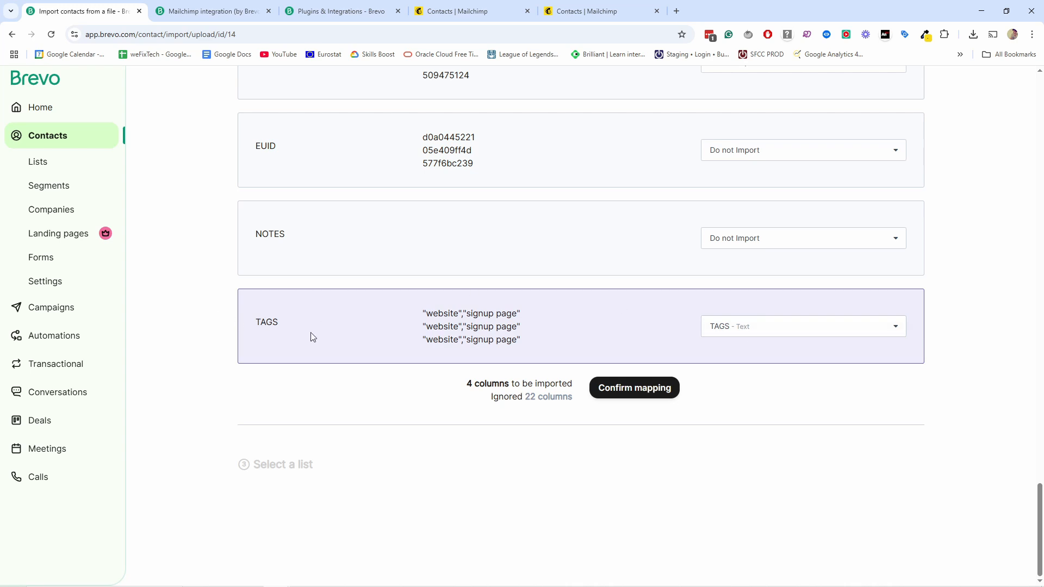
{"action": "left_click", "coordinate": [801, 331]}
{"action": "left_click", "coordinate": [768, 354]}
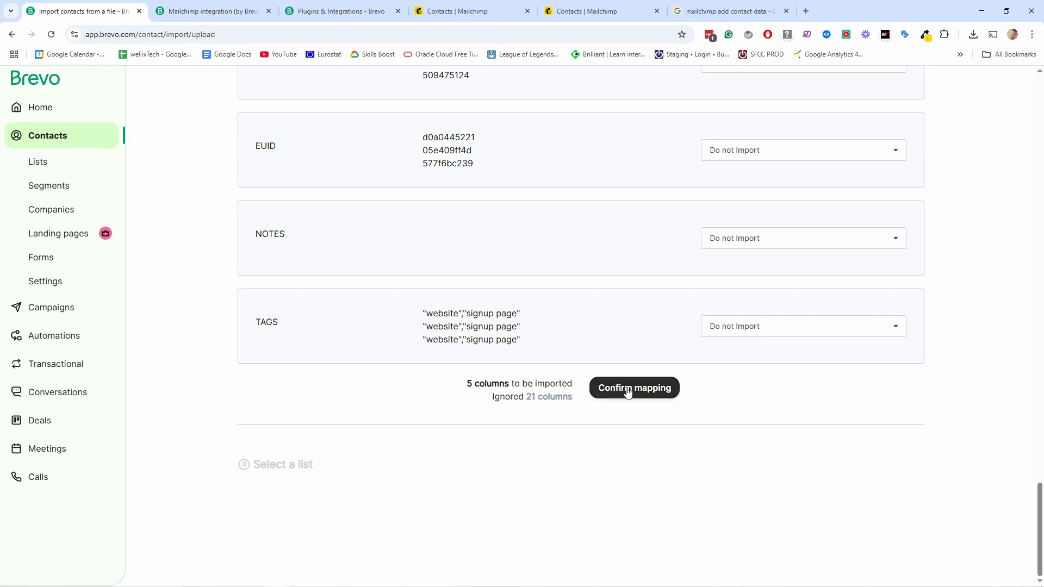
Step: Confirm the mapping and select #14 Main newsletter as the destination list
{"action": "left_click", "coordinate": [620, 388]}
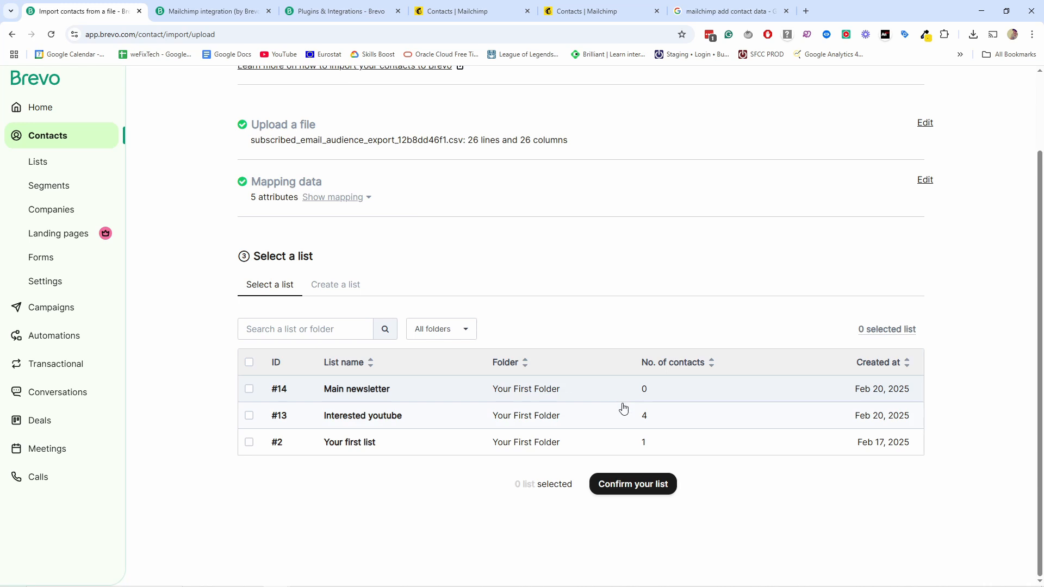
{"action": "scroll", "coordinate": [484, 163], "scroll_direction": "up", "scroll_amount": 2}
{"action": "scroll", "coordinate": [457, 227], "scroll_direction": "down", "scroll_amount": 2}
{"action": "left_click", "coordinate": [250, 388]}
{"action": "left_click", "coordinate": [624, 491]}
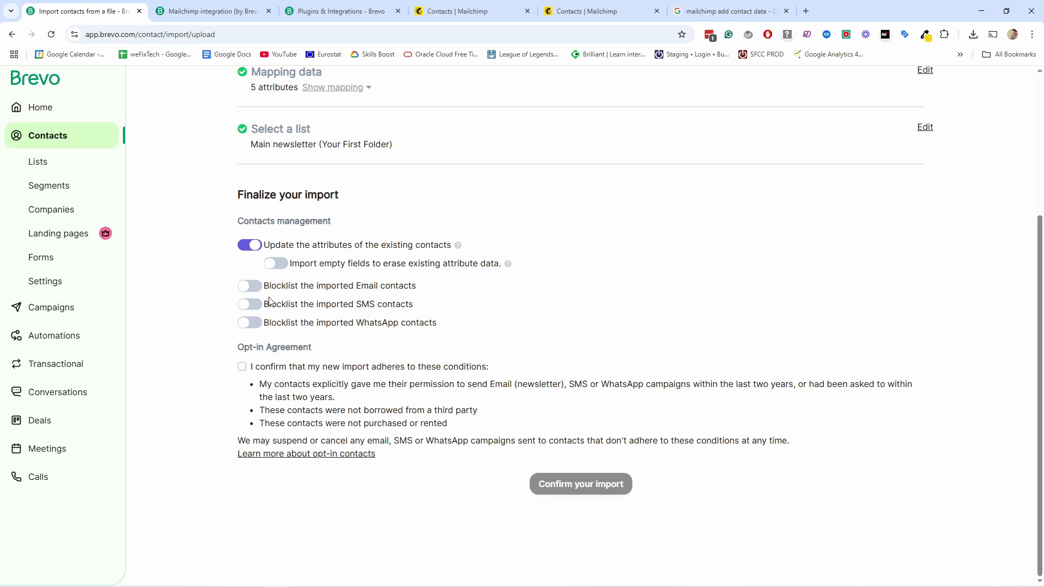
Step: Tick the agreement to the opt-in conditions
{"action": "left_click", "coordinate": [242, 367]}
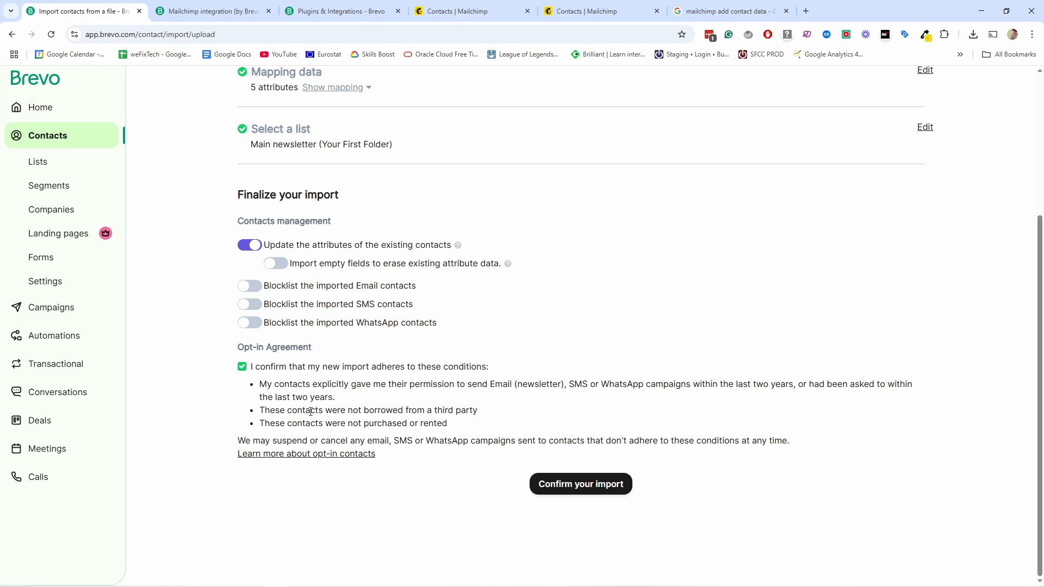
{"action": "left_click_drag", "start_coordinate": [451, 426], "coordinate": [264, 411]}
{"action": "left_click", "coordinate": [475, 410]}
{"action": "left_click_drag", "start_coordinate": [462, 415], "coordinate": [270, 398]}
{"action": "left_click", "coordinate": [270, 398]}
Step: Run the import and review the 21 new contacts added to Main newsletter
{"action": "left_click", "coordinate": [562, 484]}
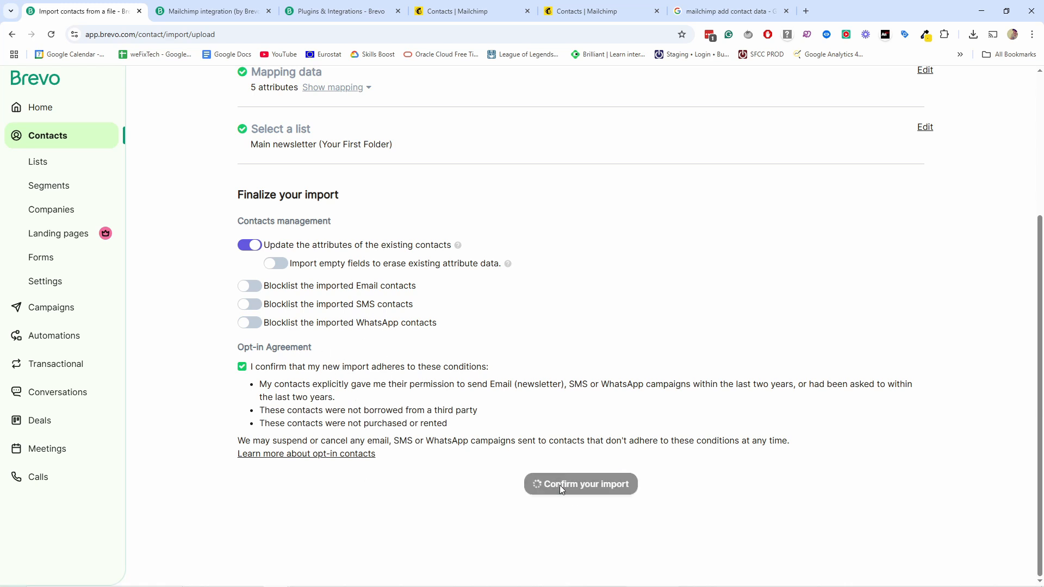
{"action": "scroll", "coordinate": [489, 190], "scroll_direction": "down", "scroll_amount": 2}
{"action": "scroll", "coordinate": [361, 236], "scroll_direction": "down", "scroll_amount": 4}
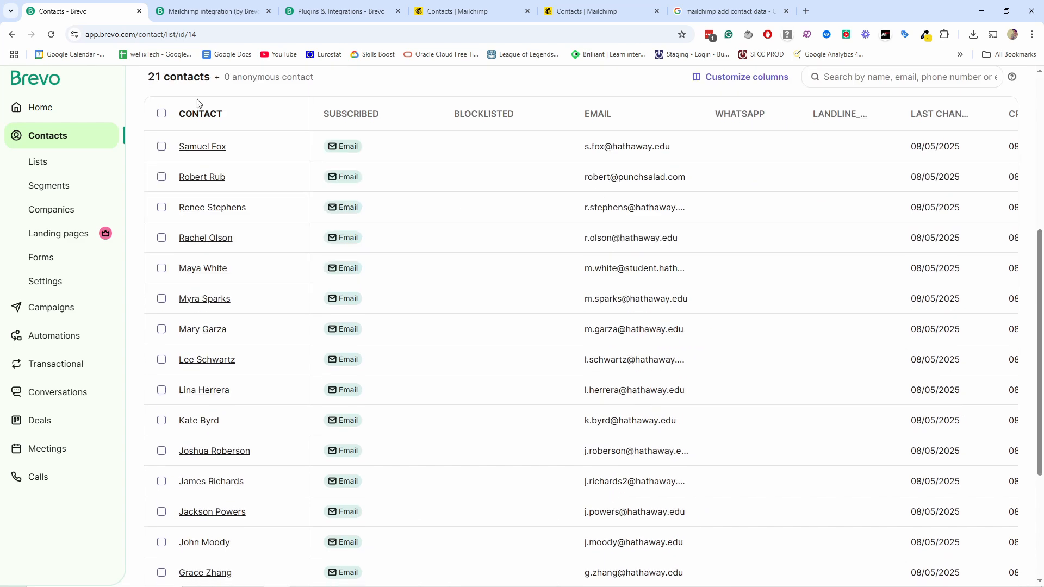
{"action": "scroll", "coordinate": [218, 503], "scroll_direction": "up", "scroll_amount": 5}
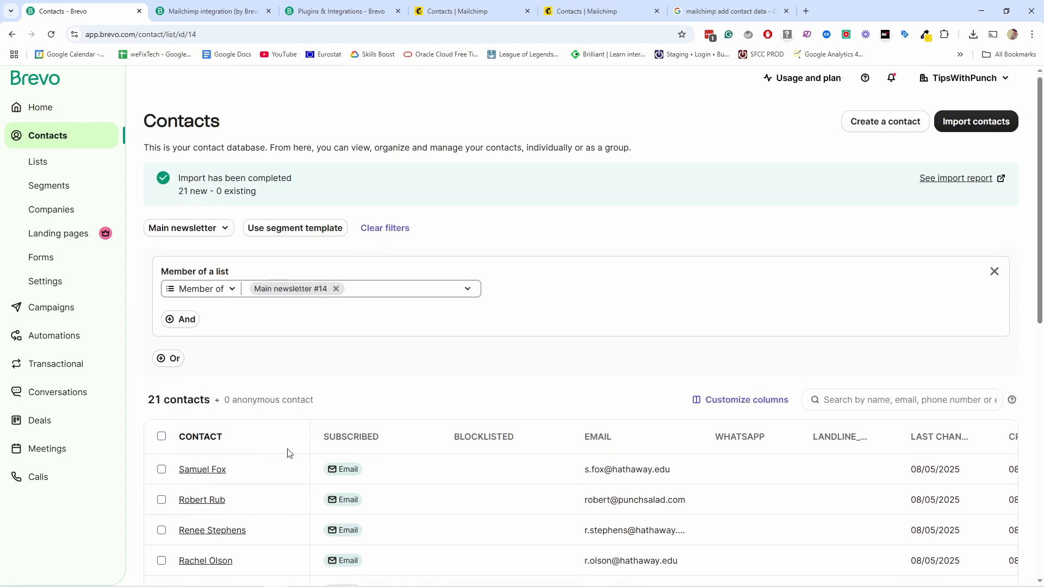
{"action": "scroll", "coordinate": [330, 418], "scroll_direction": "down", "scroll_amount": 3}
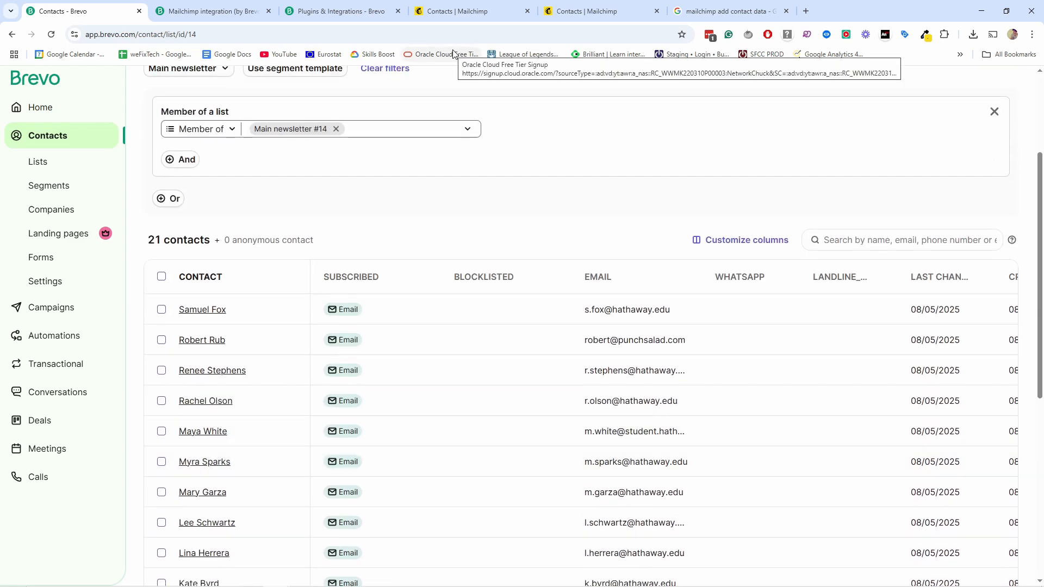